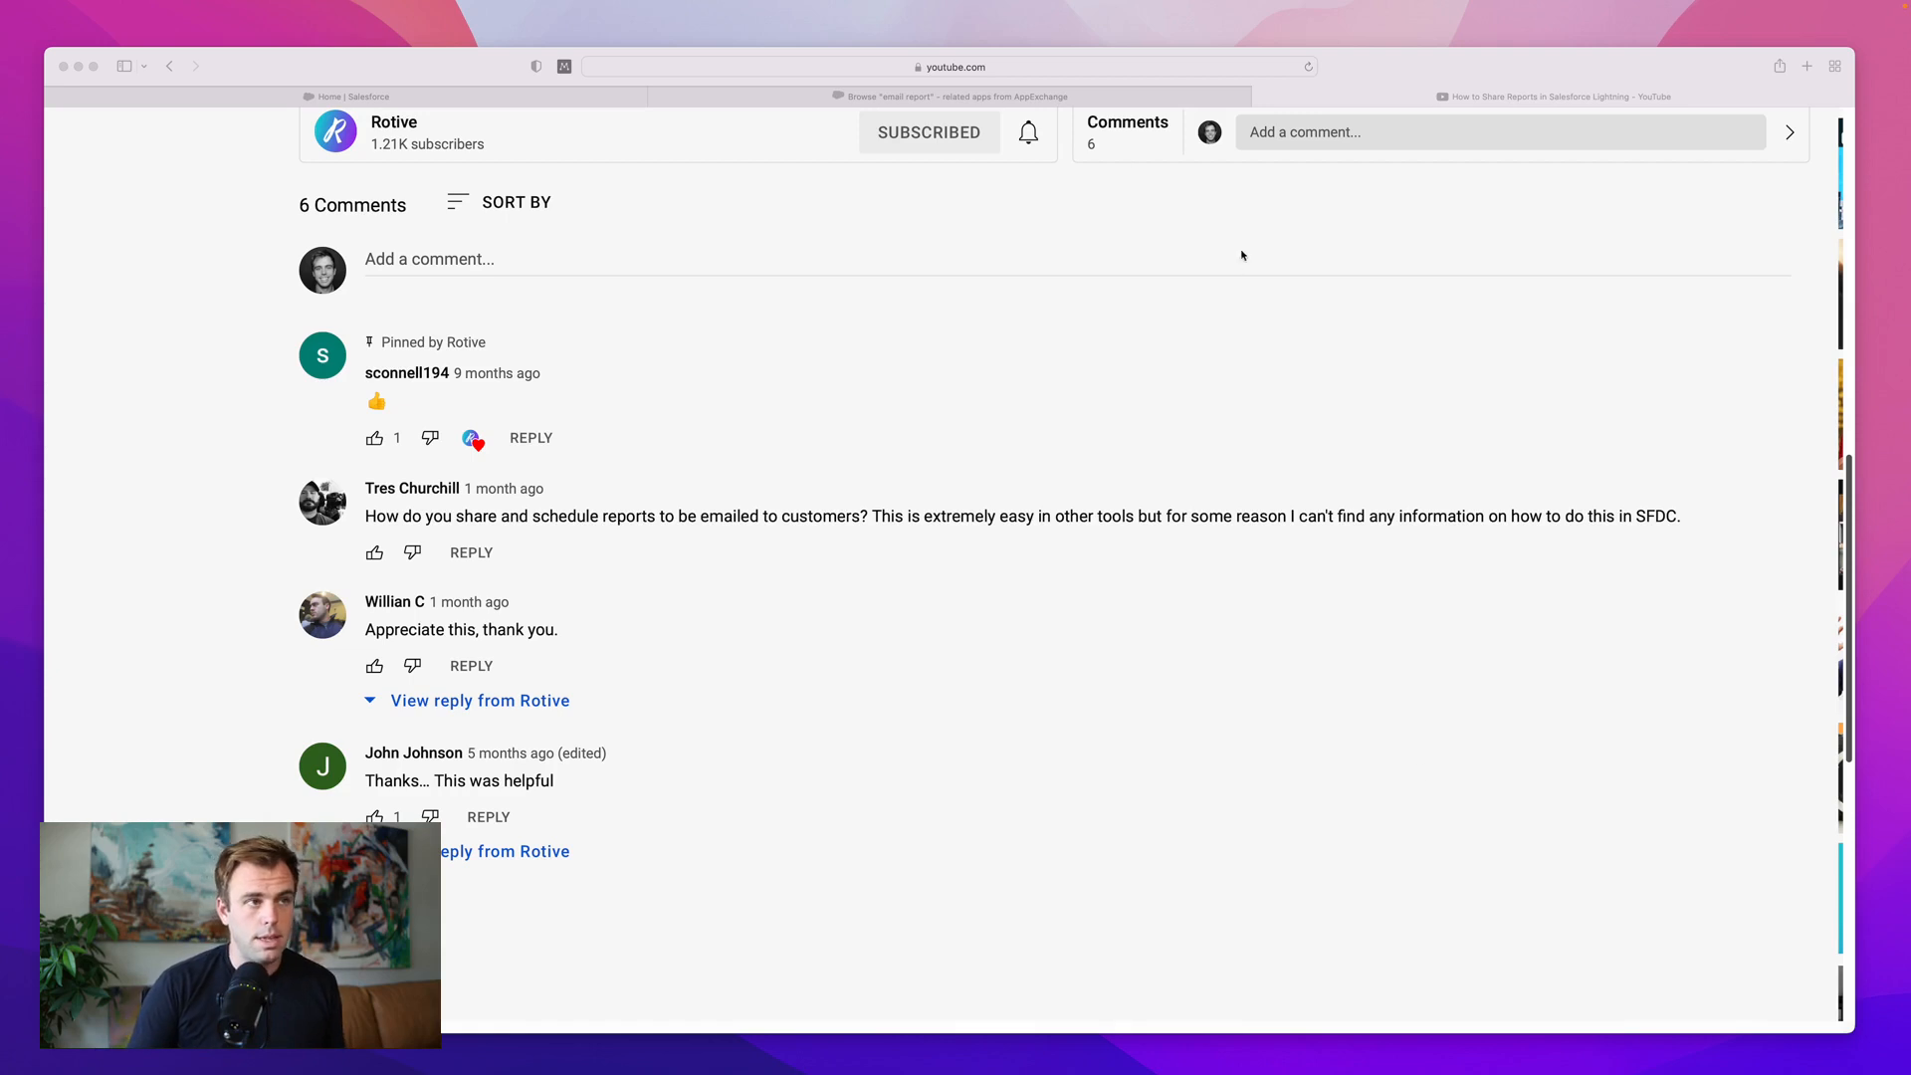
View the CloudAnswers Report Sender AppExchange listing, then return to the Salesforce org.
{"action": "left_click", "coordinate": [951, 97]}
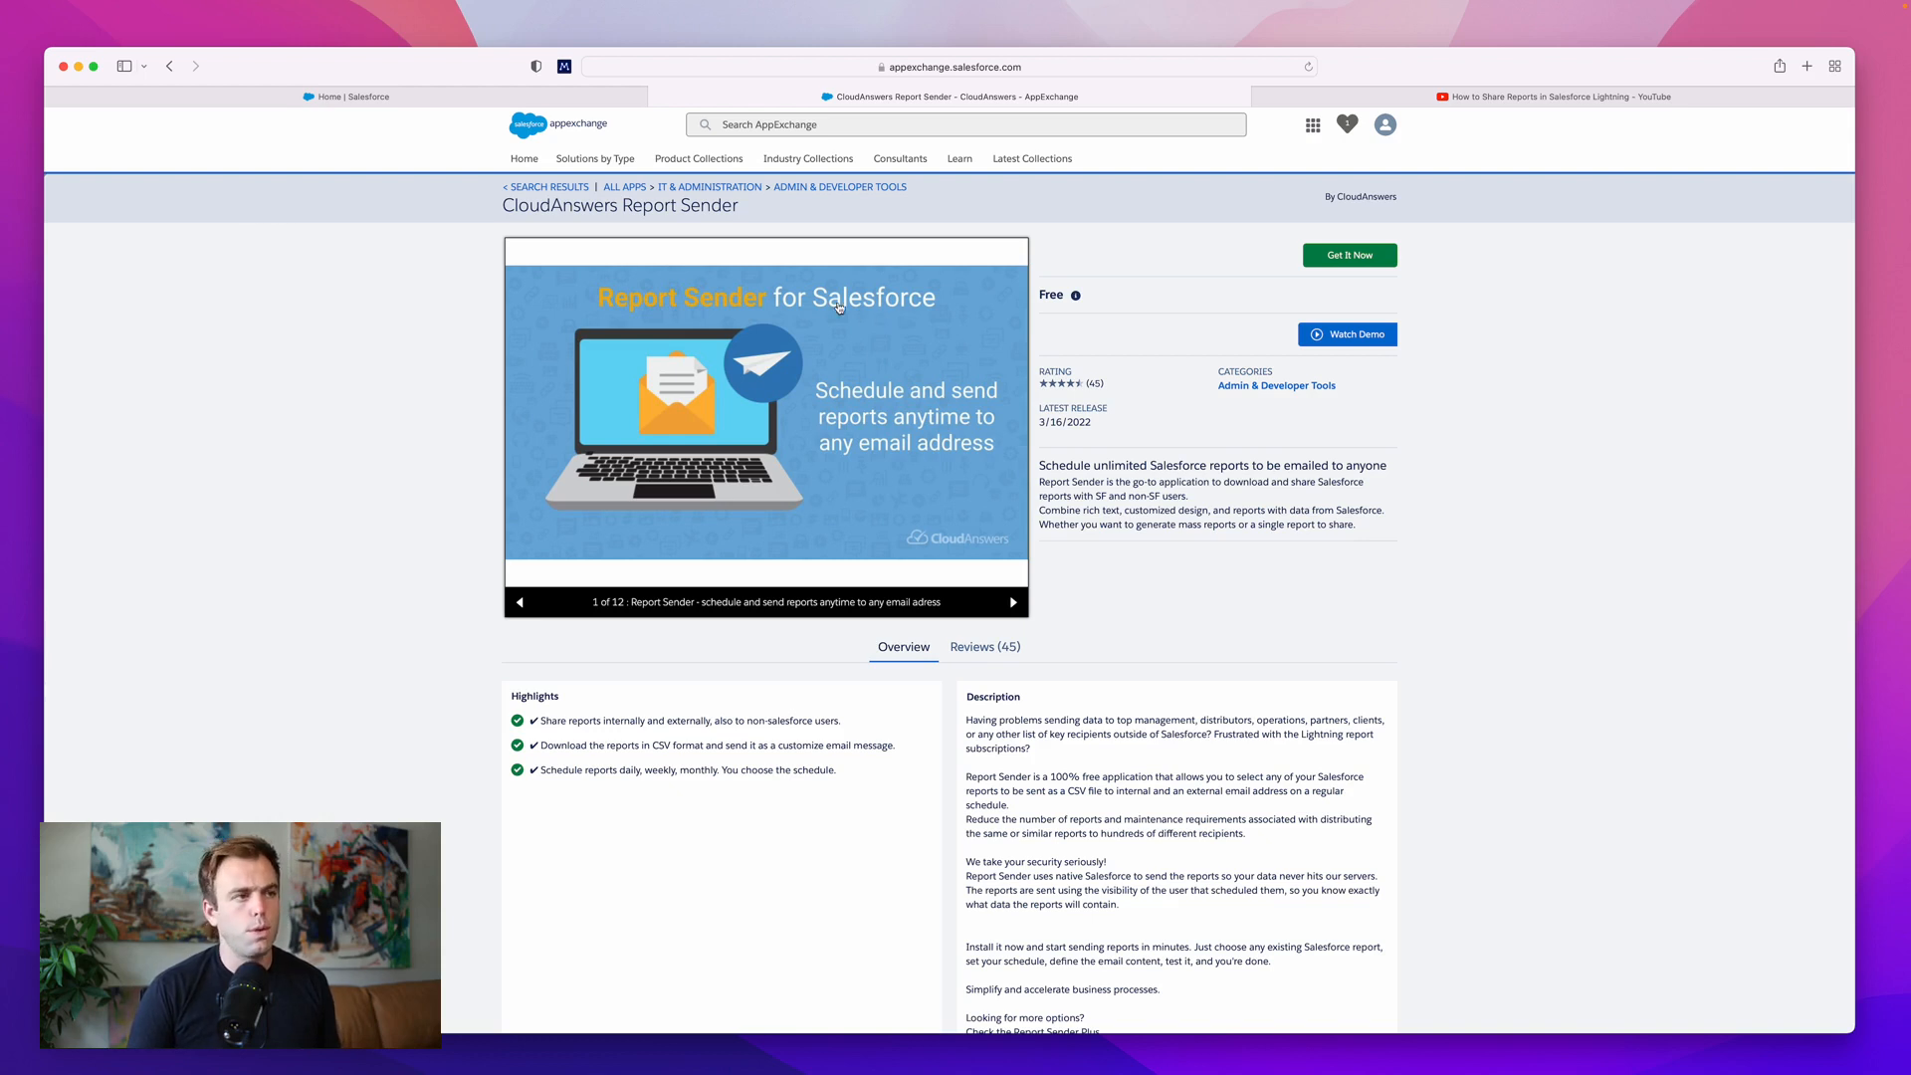
{"action": "left_click", "coordinate": [359, 96]}
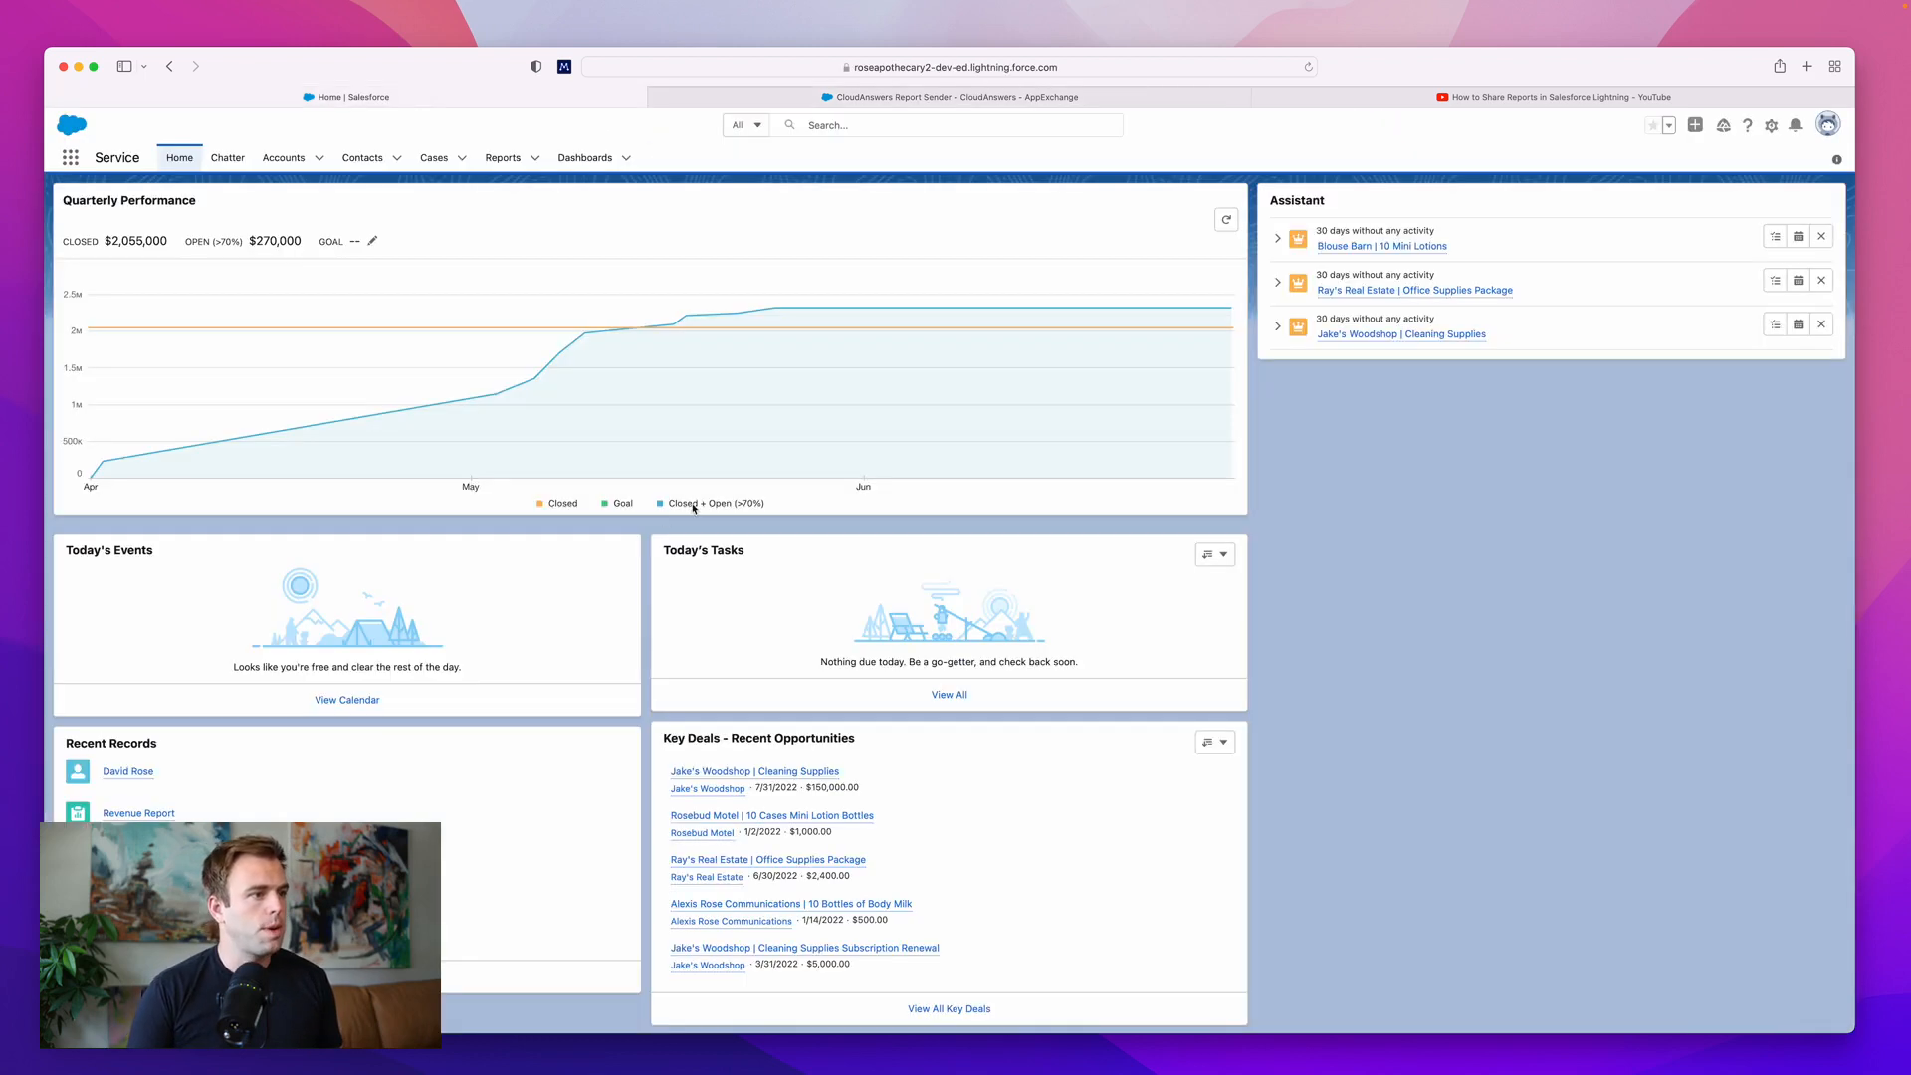
Launch CloudAnswers Report Sender from the App Launcher and edit the Revenue Report to Venture Partners schedule.
{"action": "left_click", "coordinate": [71, 159]}
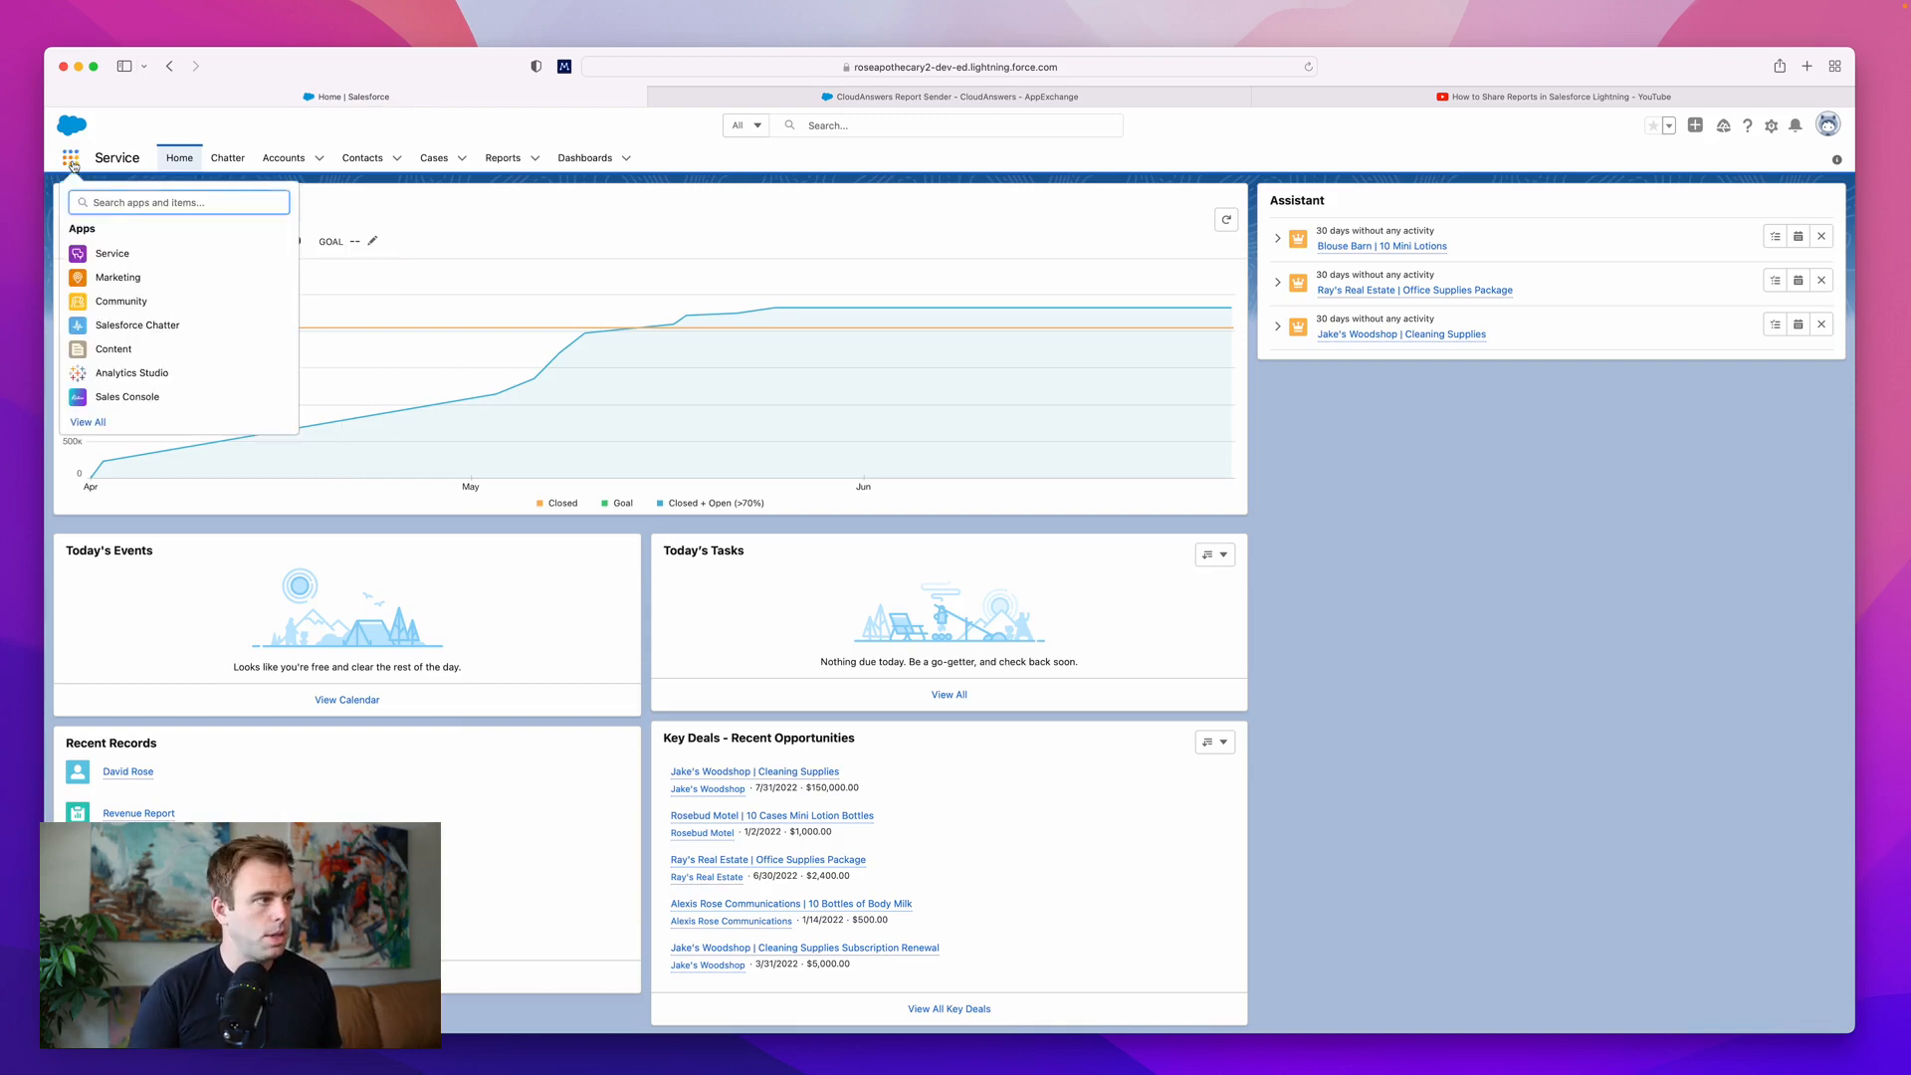
{"action": "type", "text": "report"}
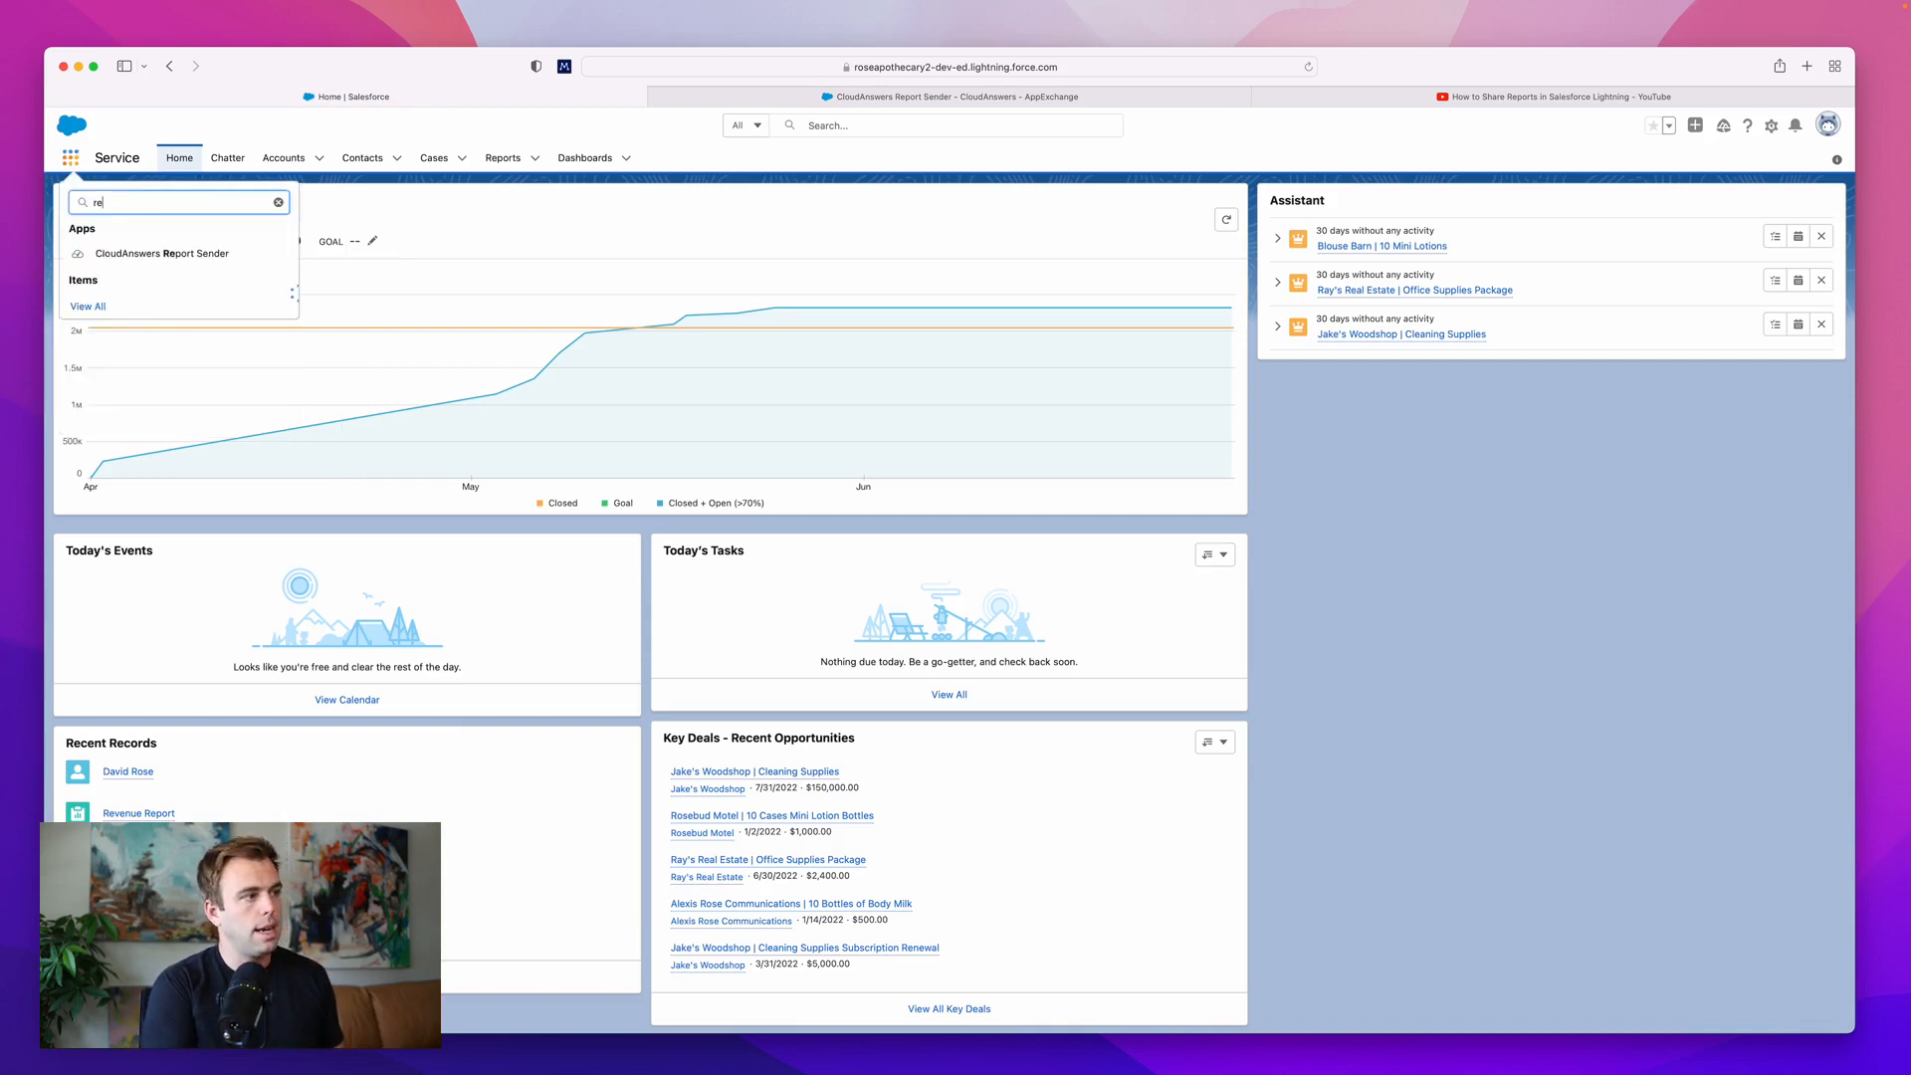
{"action": "left_click", "coordinate": [154, 253]}
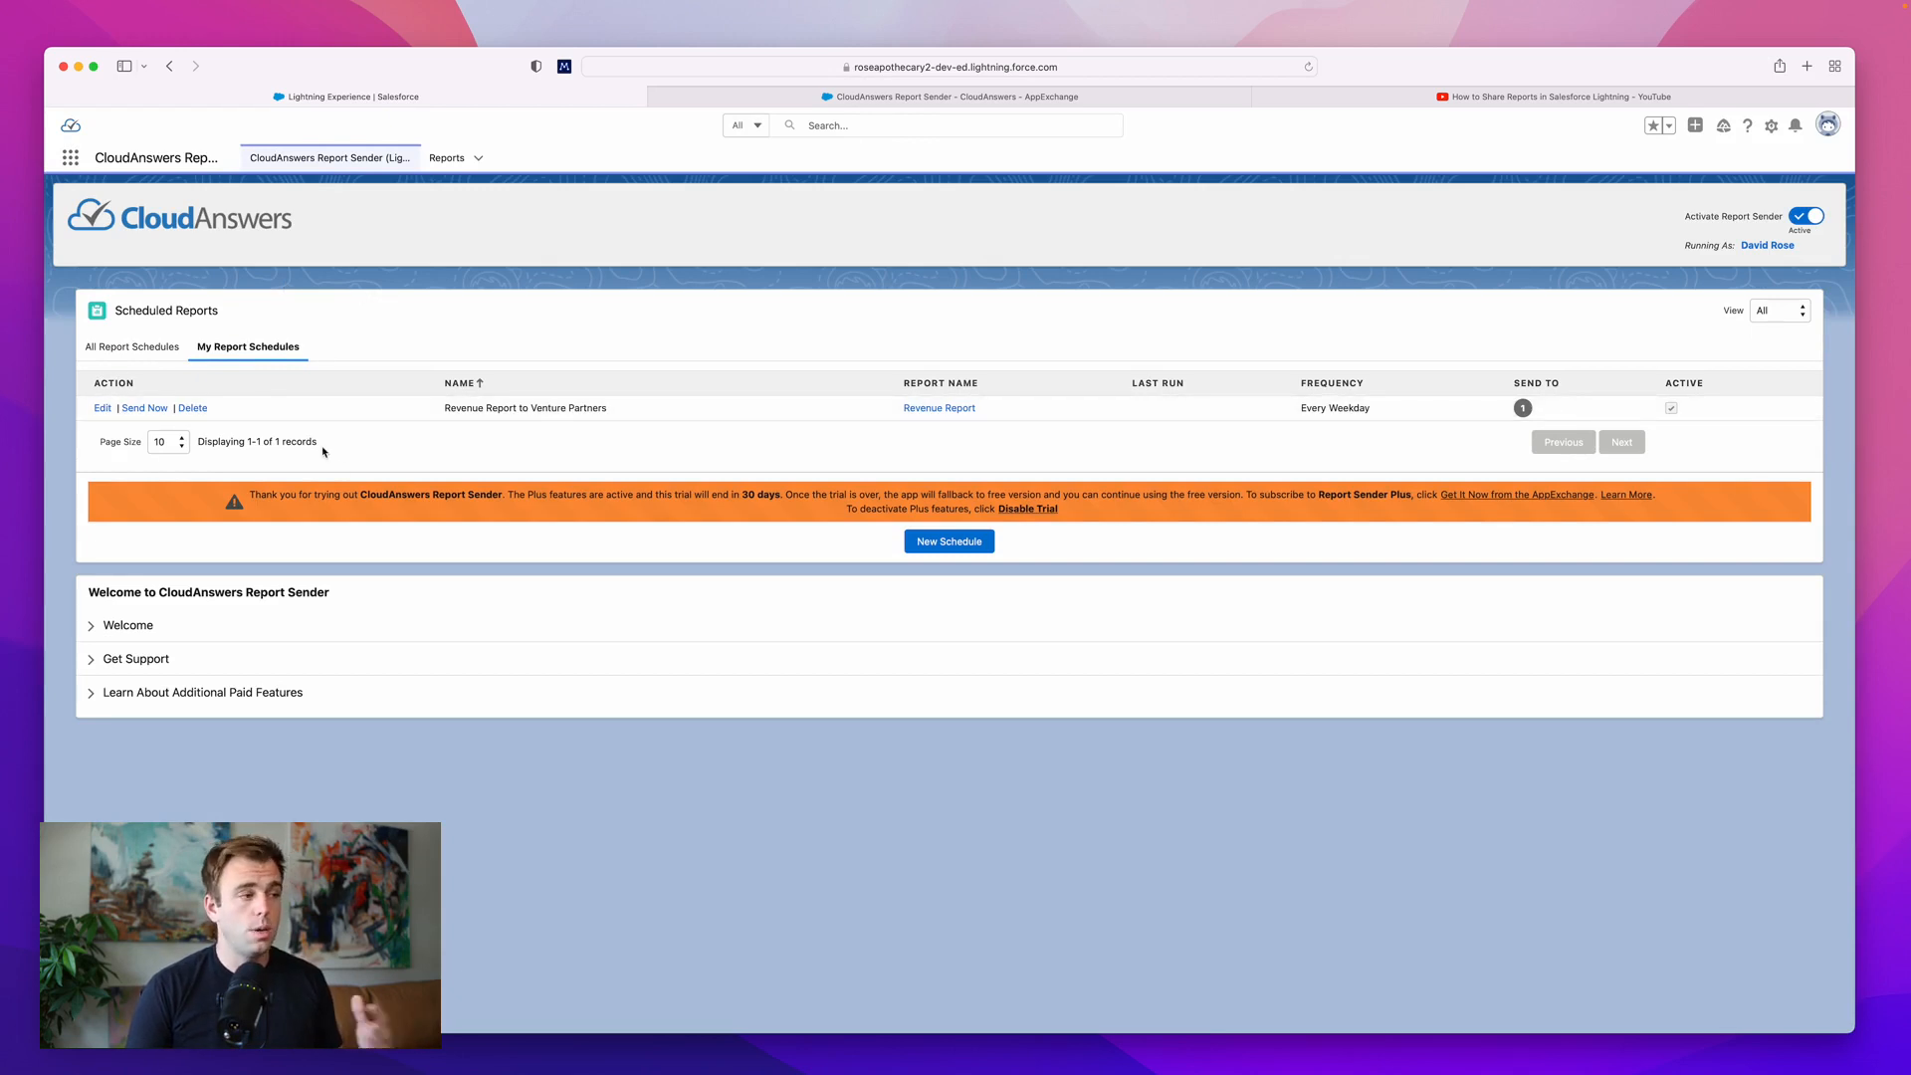
{"action": "left_click", "coordinate": [103, 409]}
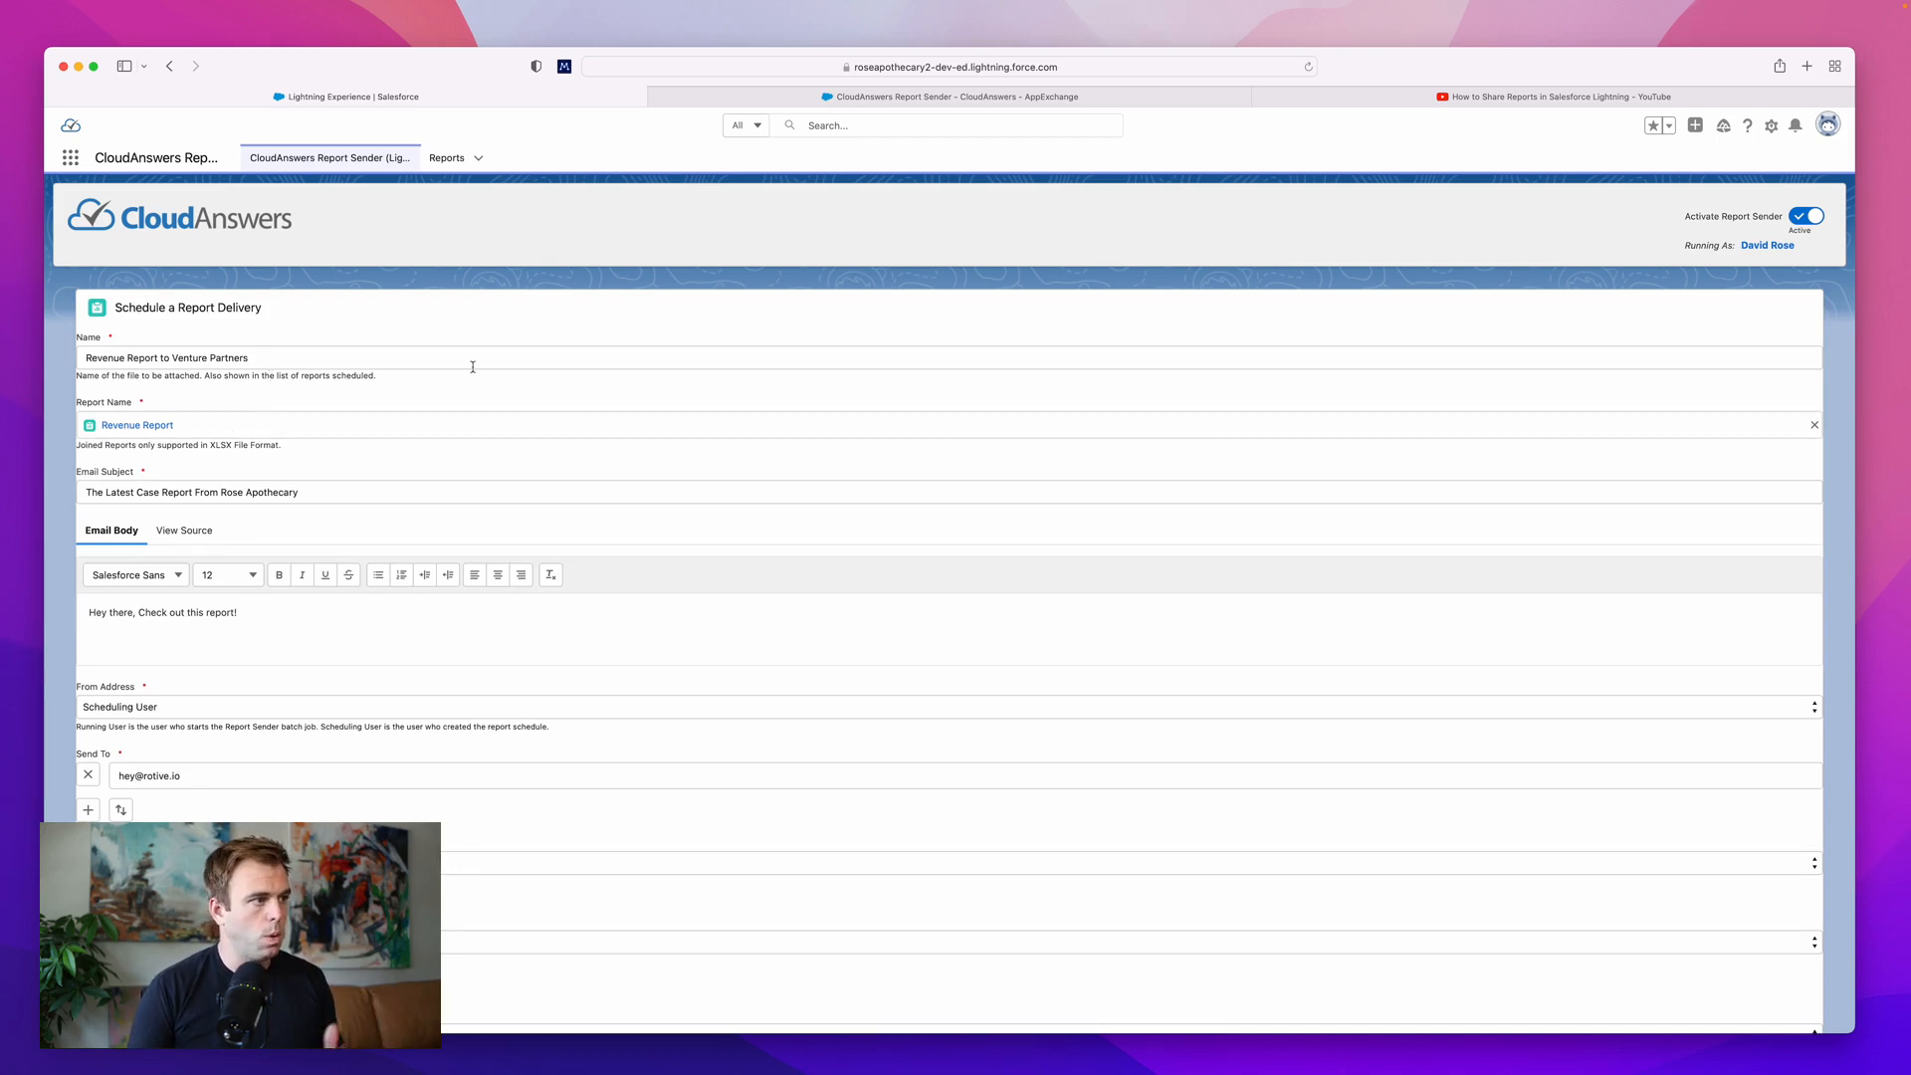
{"action": "scroll", "coordinate": [479, 383], "scroll_direction": "down", "scroll_amount": 1}
{"action": "scroll", "coordinate": [480, 384], "scroll_direction": "down", "scroll_amount": 1}
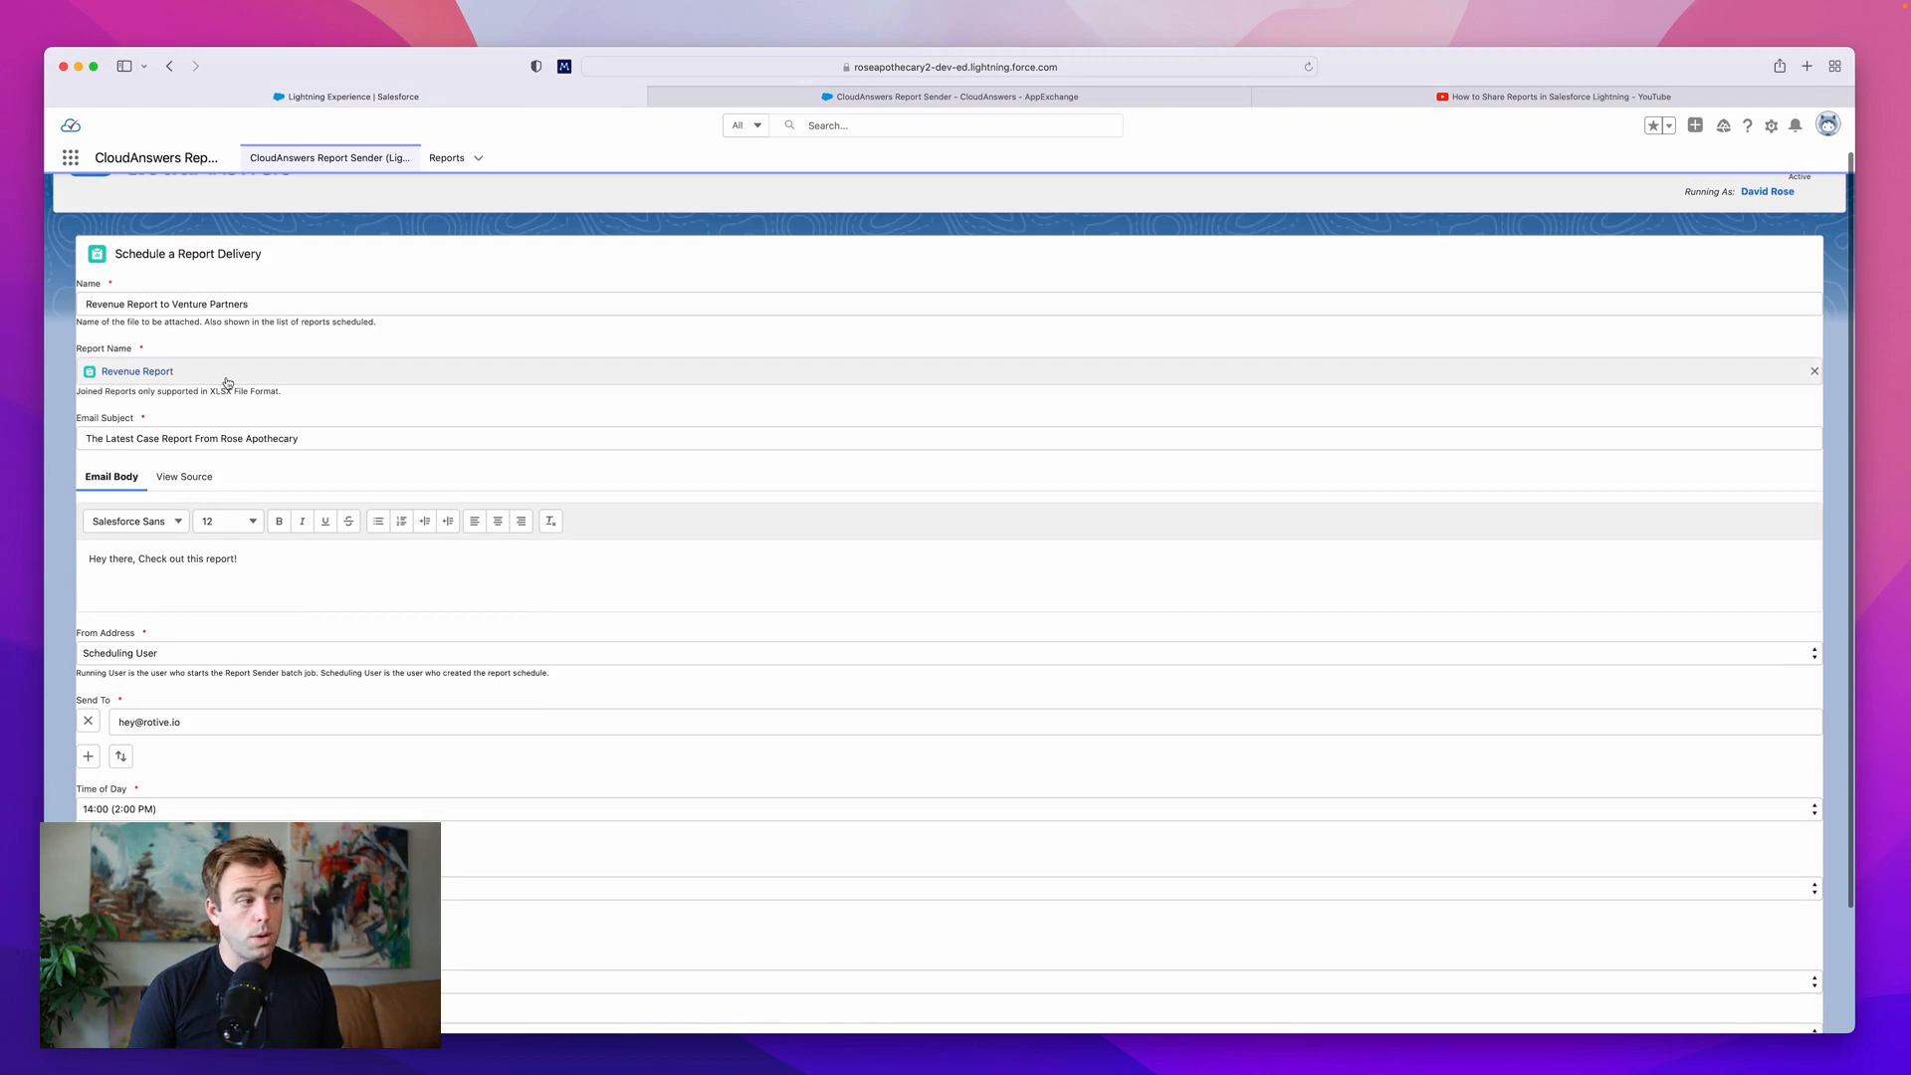
{"action": "scroll", "coordinate": [376, 382], "scroll_direction": "down", "scroll_amount": 2}
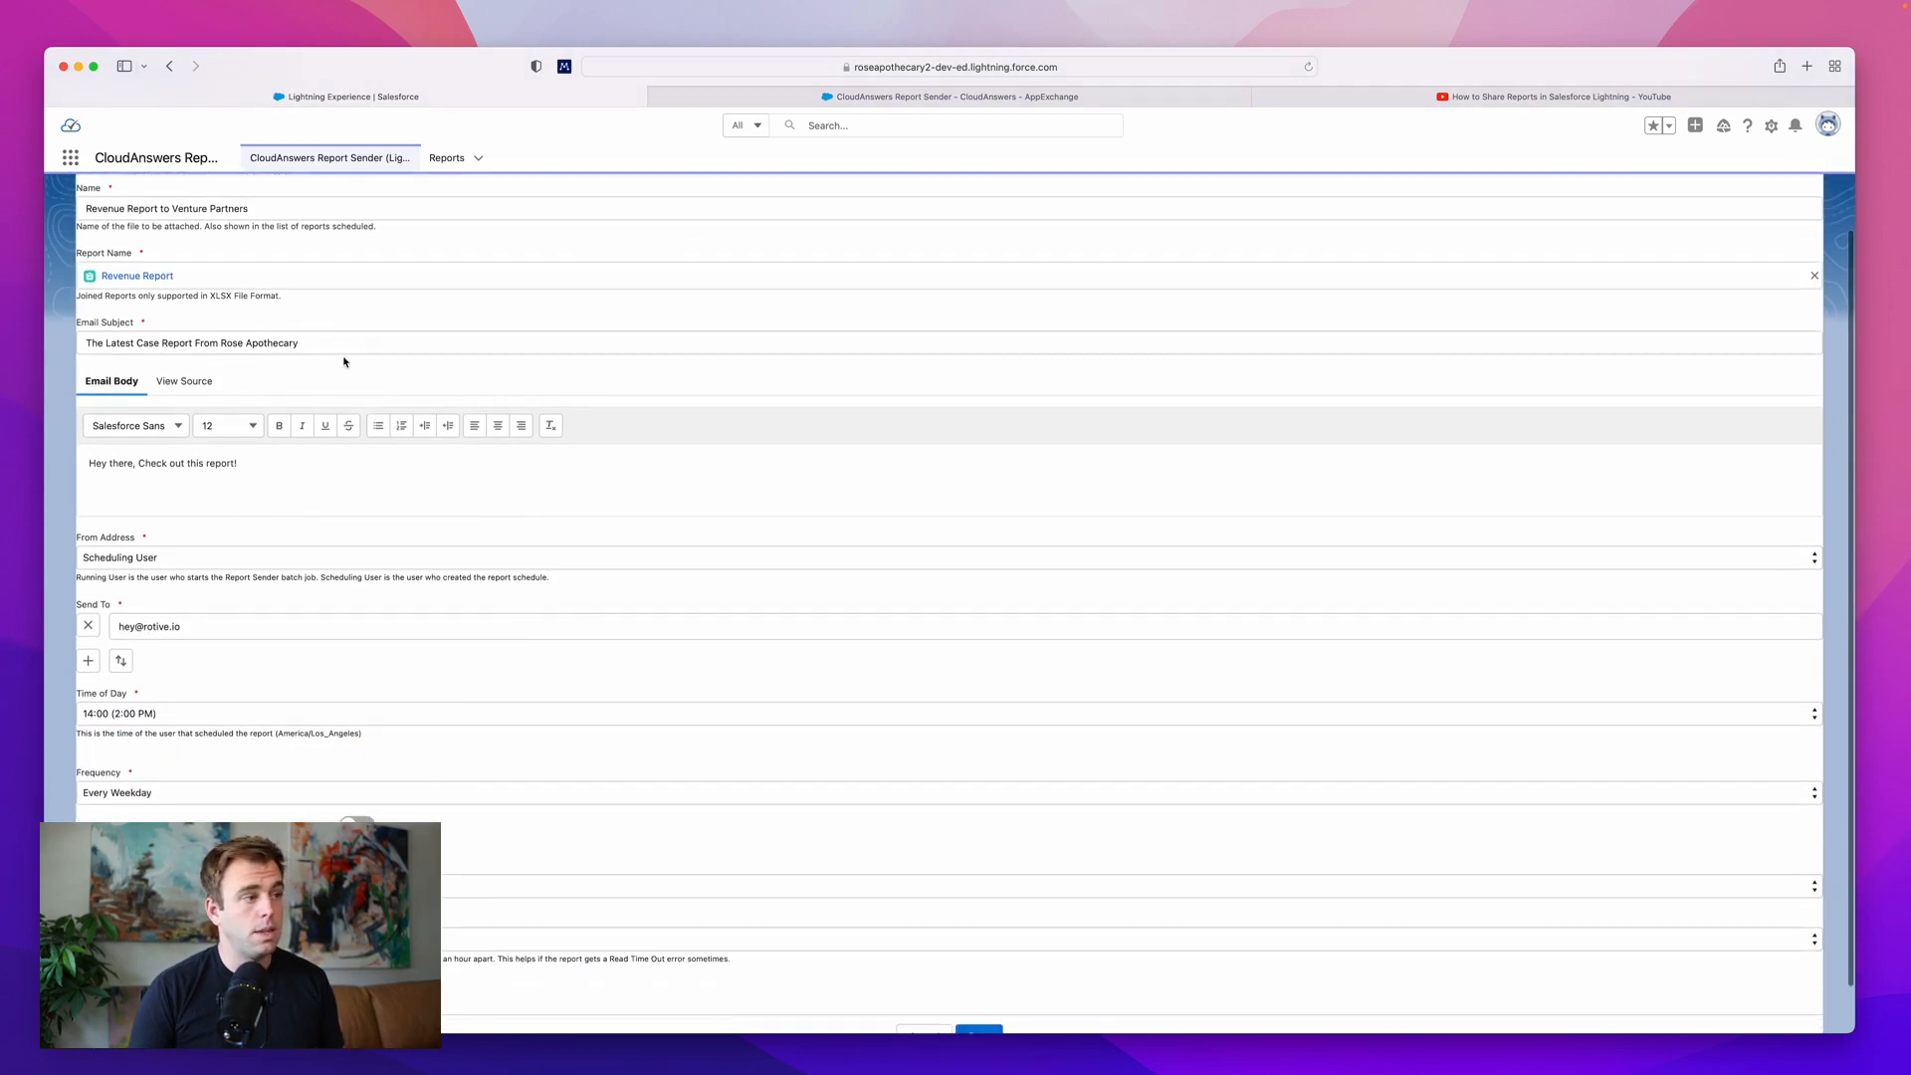
{"action": "scroll", "coordinate": [312, 470], "scroll_direction": "down", "scroll_amount": 1}
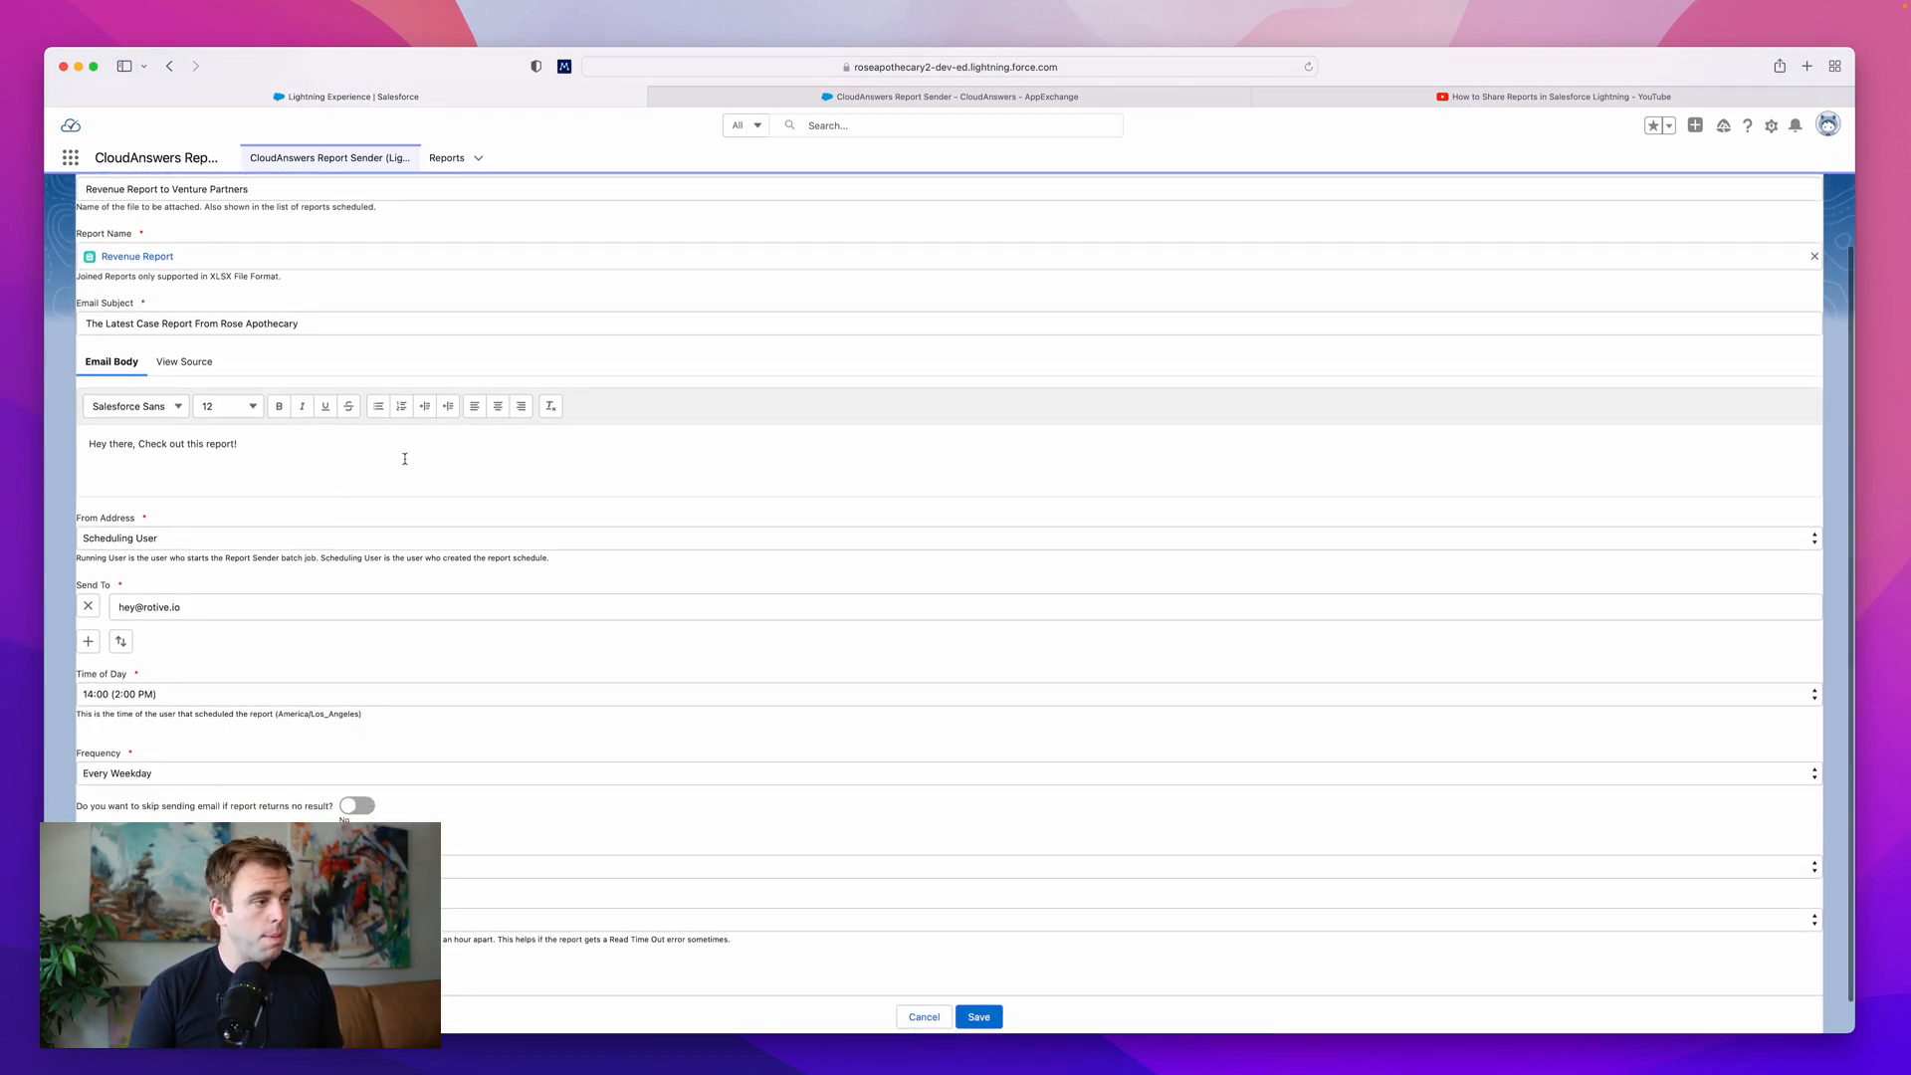
{"action": "scroll", "coordinate": [403, 459], "scroll_direction": "down", "scroll_amount": 1}
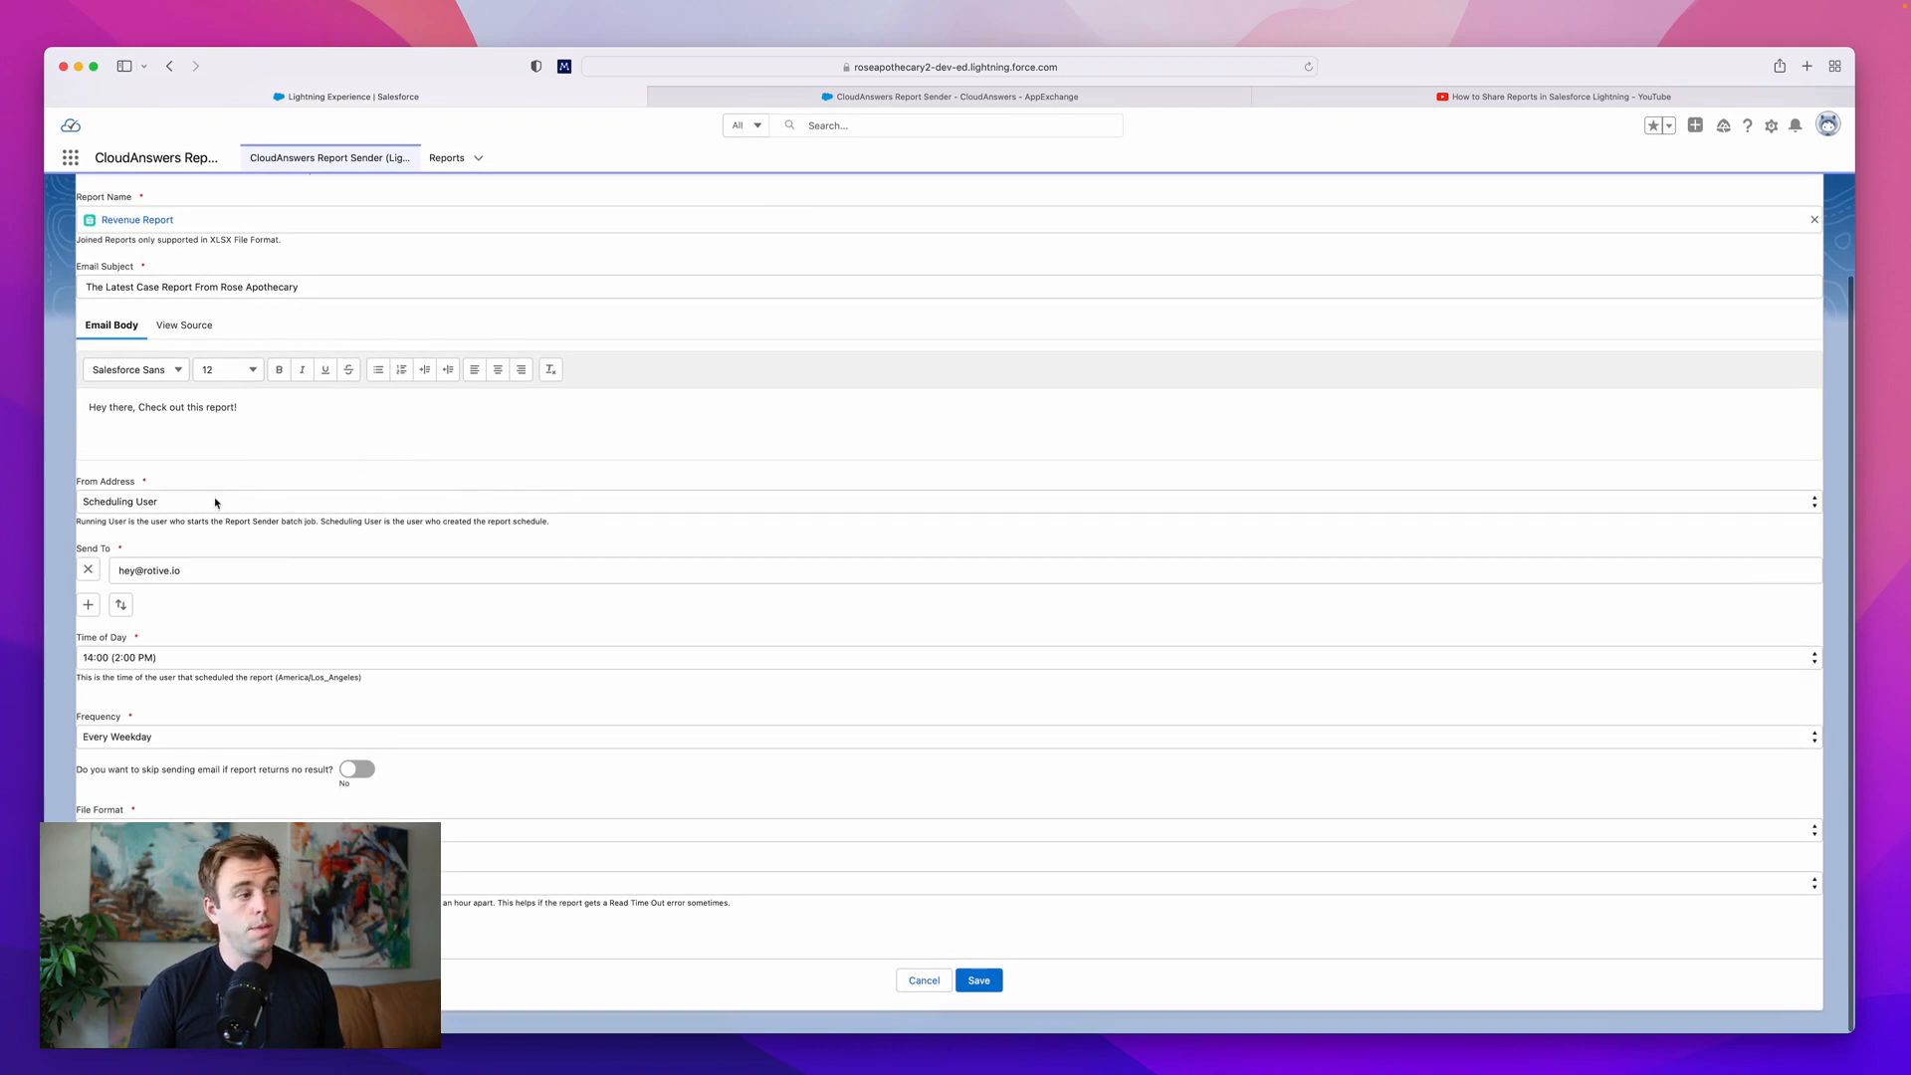
Review the From Address choices and keep Scheduling User as the sender.
{"action": "left_click", "coordinate": [241, 503]}
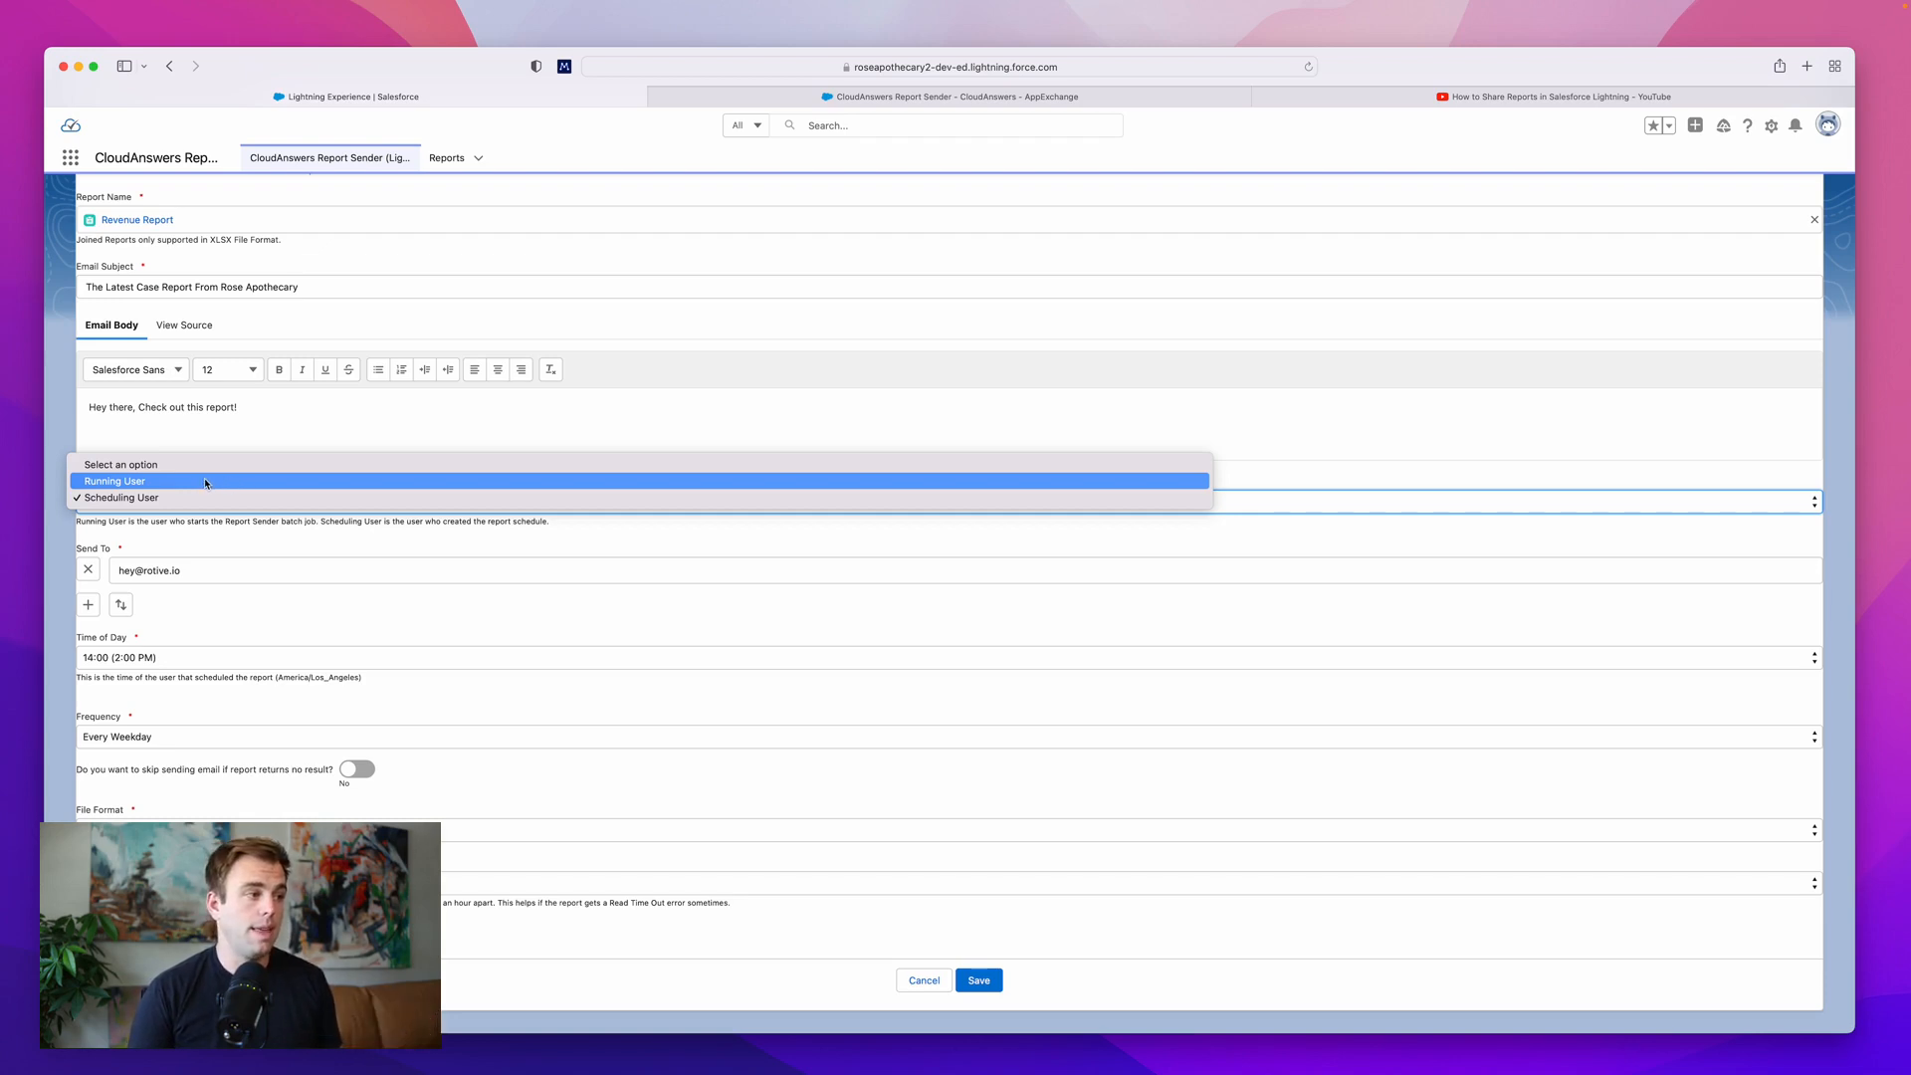
{"action": "left_click", "coordinate": [269, 572]}
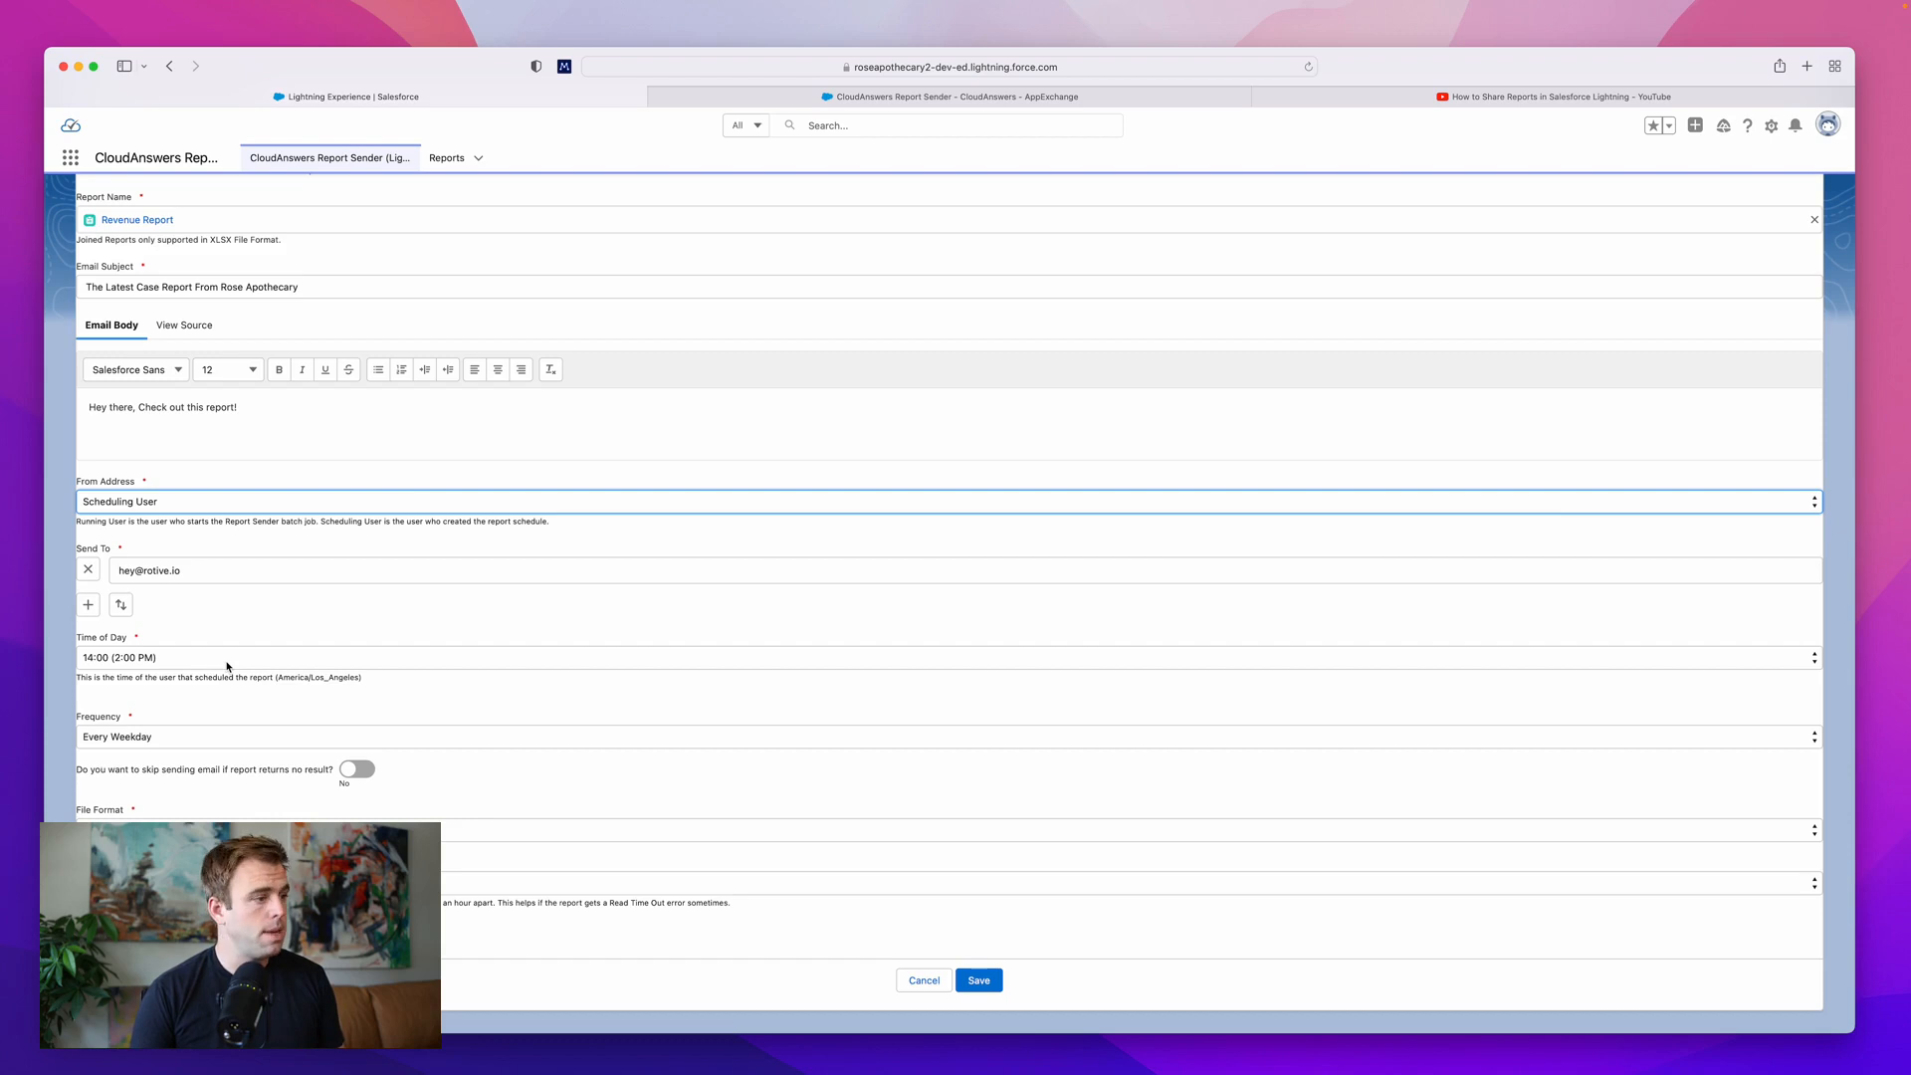
Set the delivery frequency to Weekly on Fridays only, dropping Monday through Thursday.
{"action": "left_click", "coordinate": [167, 736]}
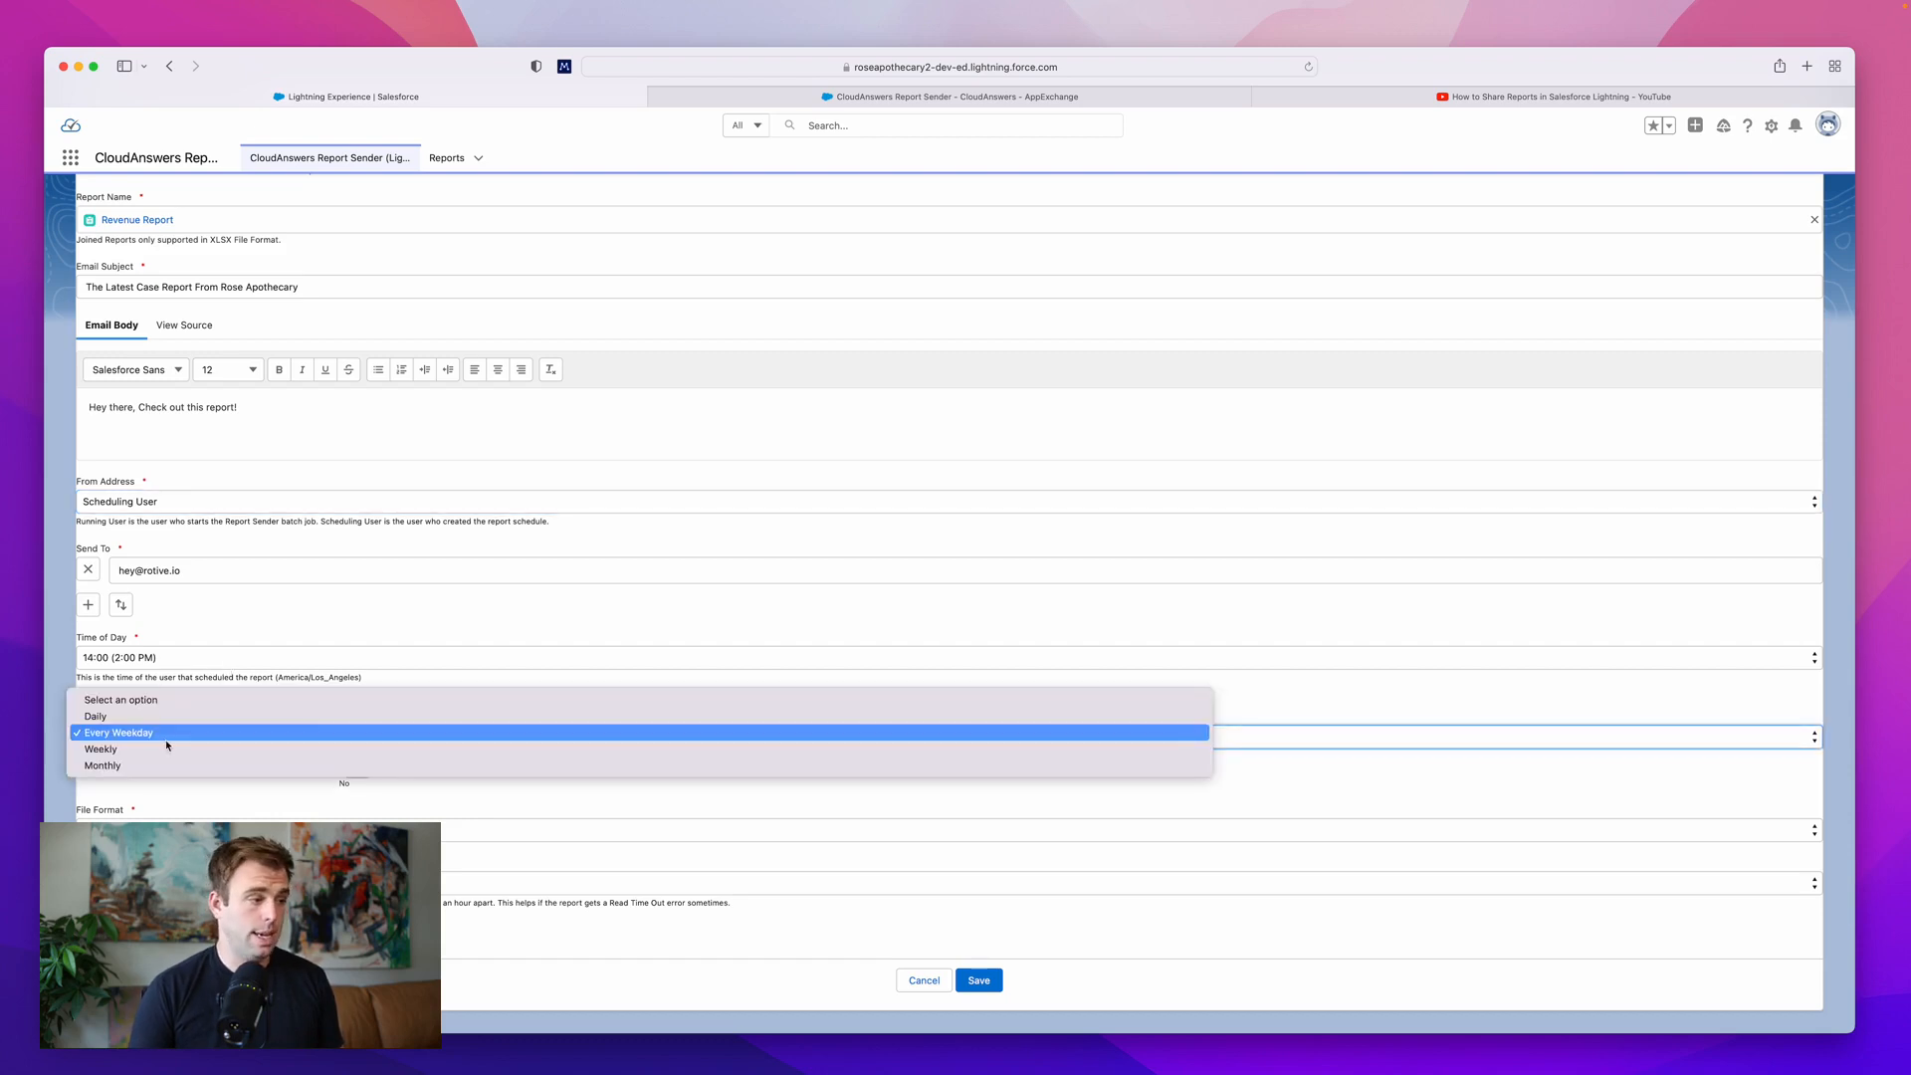
{"action": "left_click", "coordinate": [164, 749]}
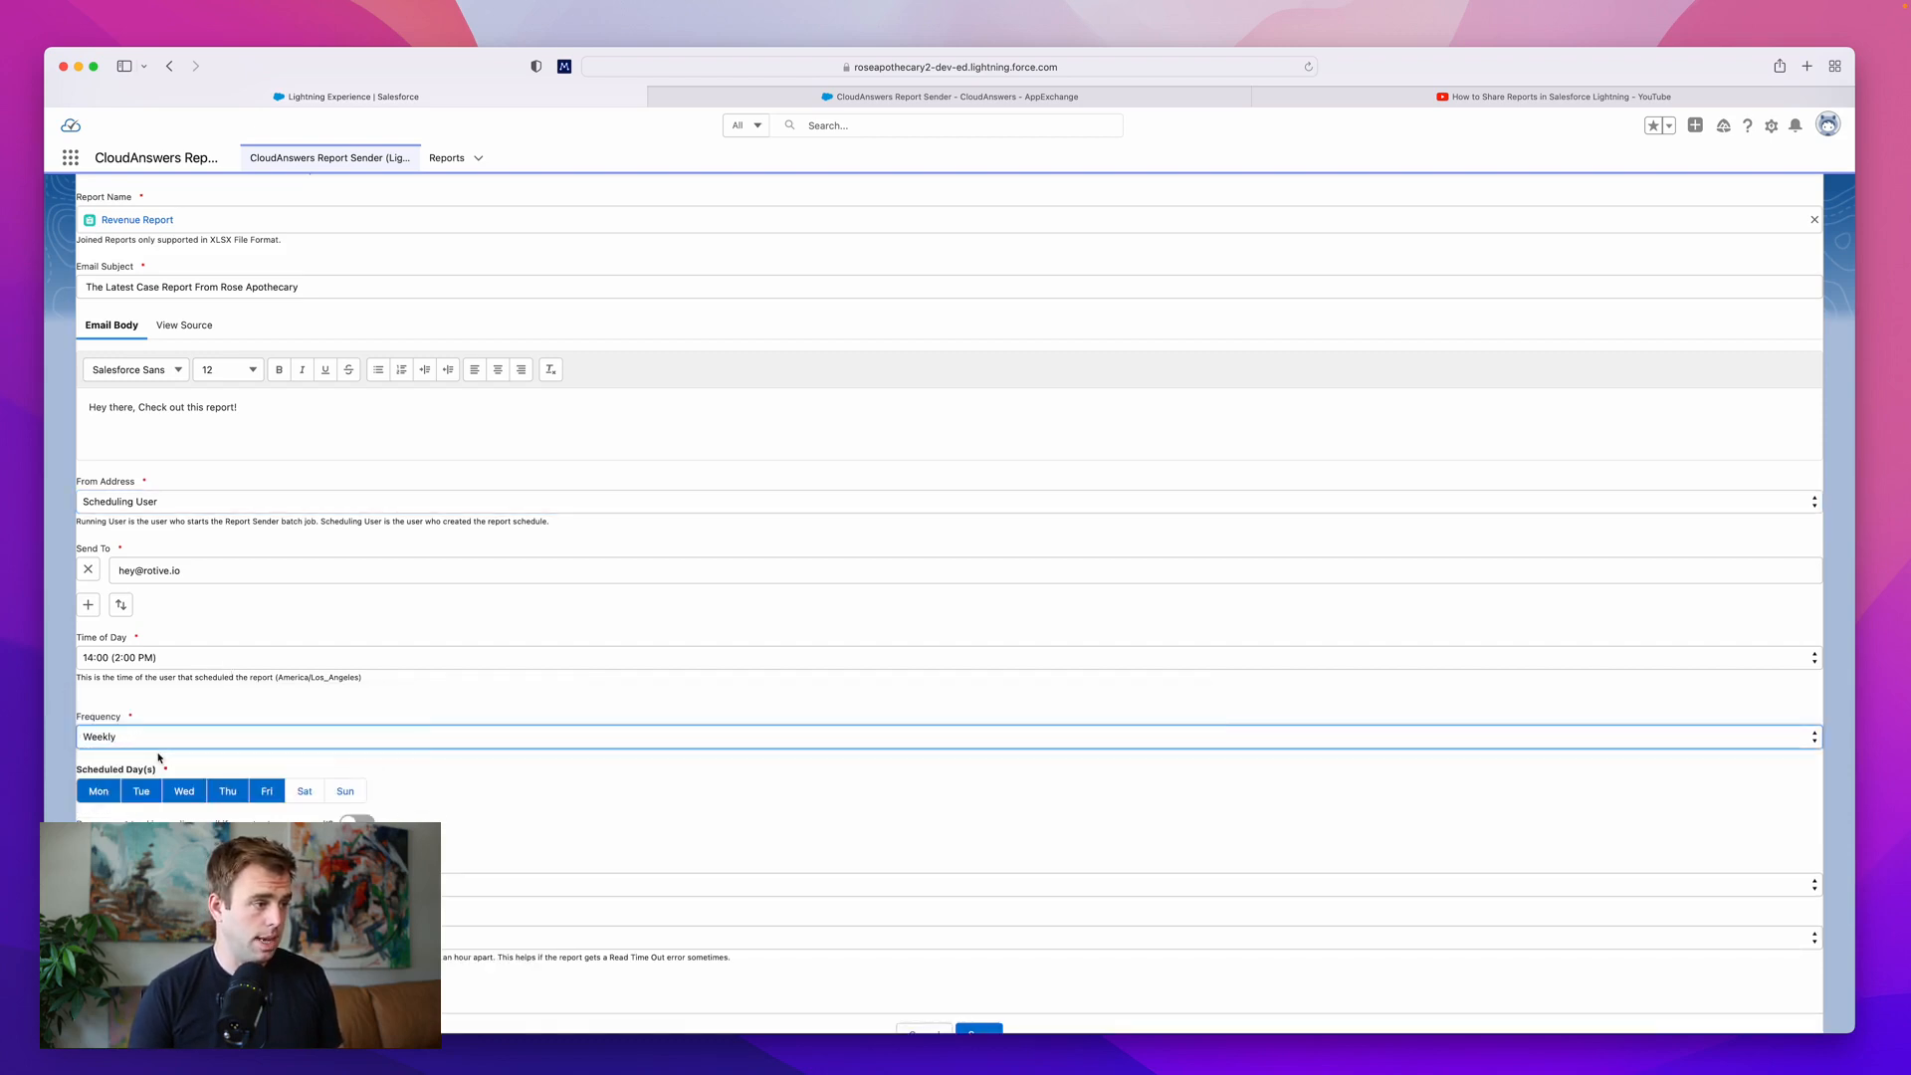
{"action": "scroll", "coordinate": [159, 756], "scroll_direction": "down", "scroll_amount": 1}
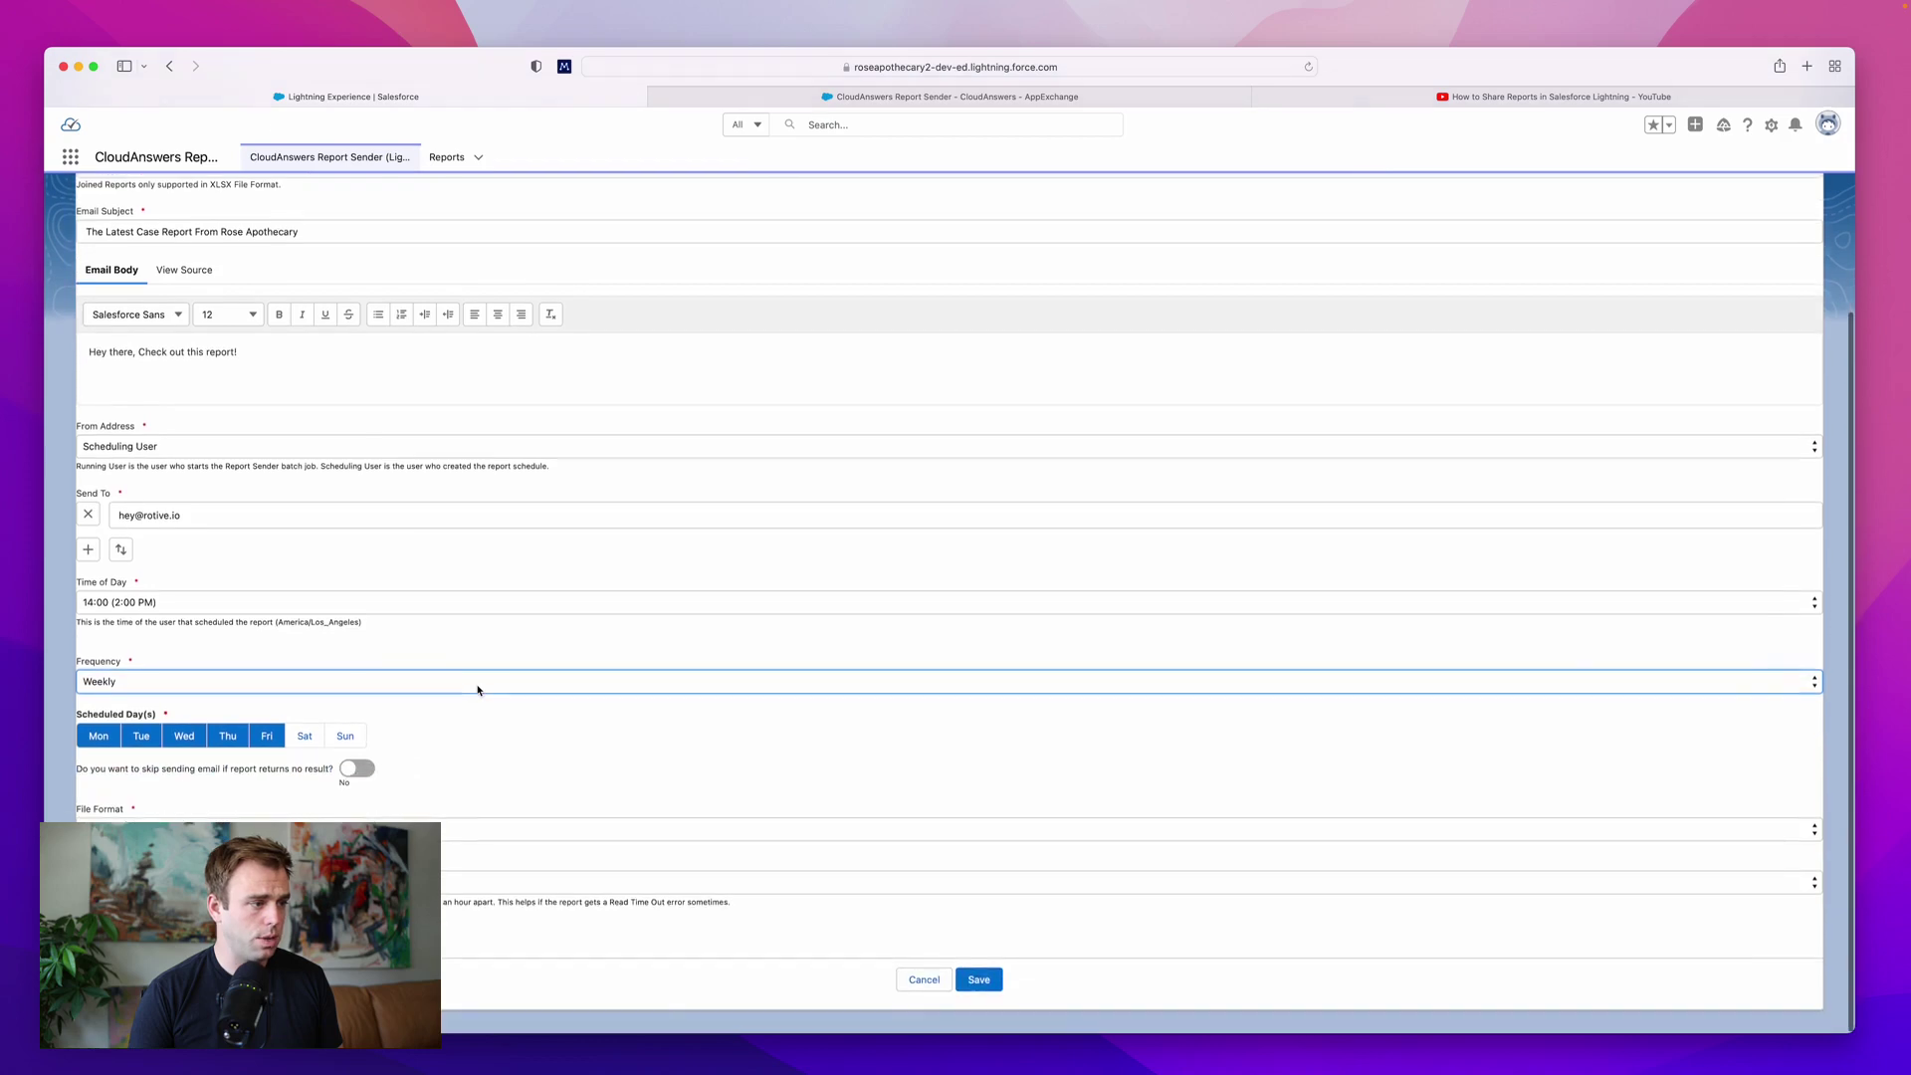
{"action": "left_click", "coordinate": [97, 736]}
{"action": "left_click", "coordinate": [184, 737]}
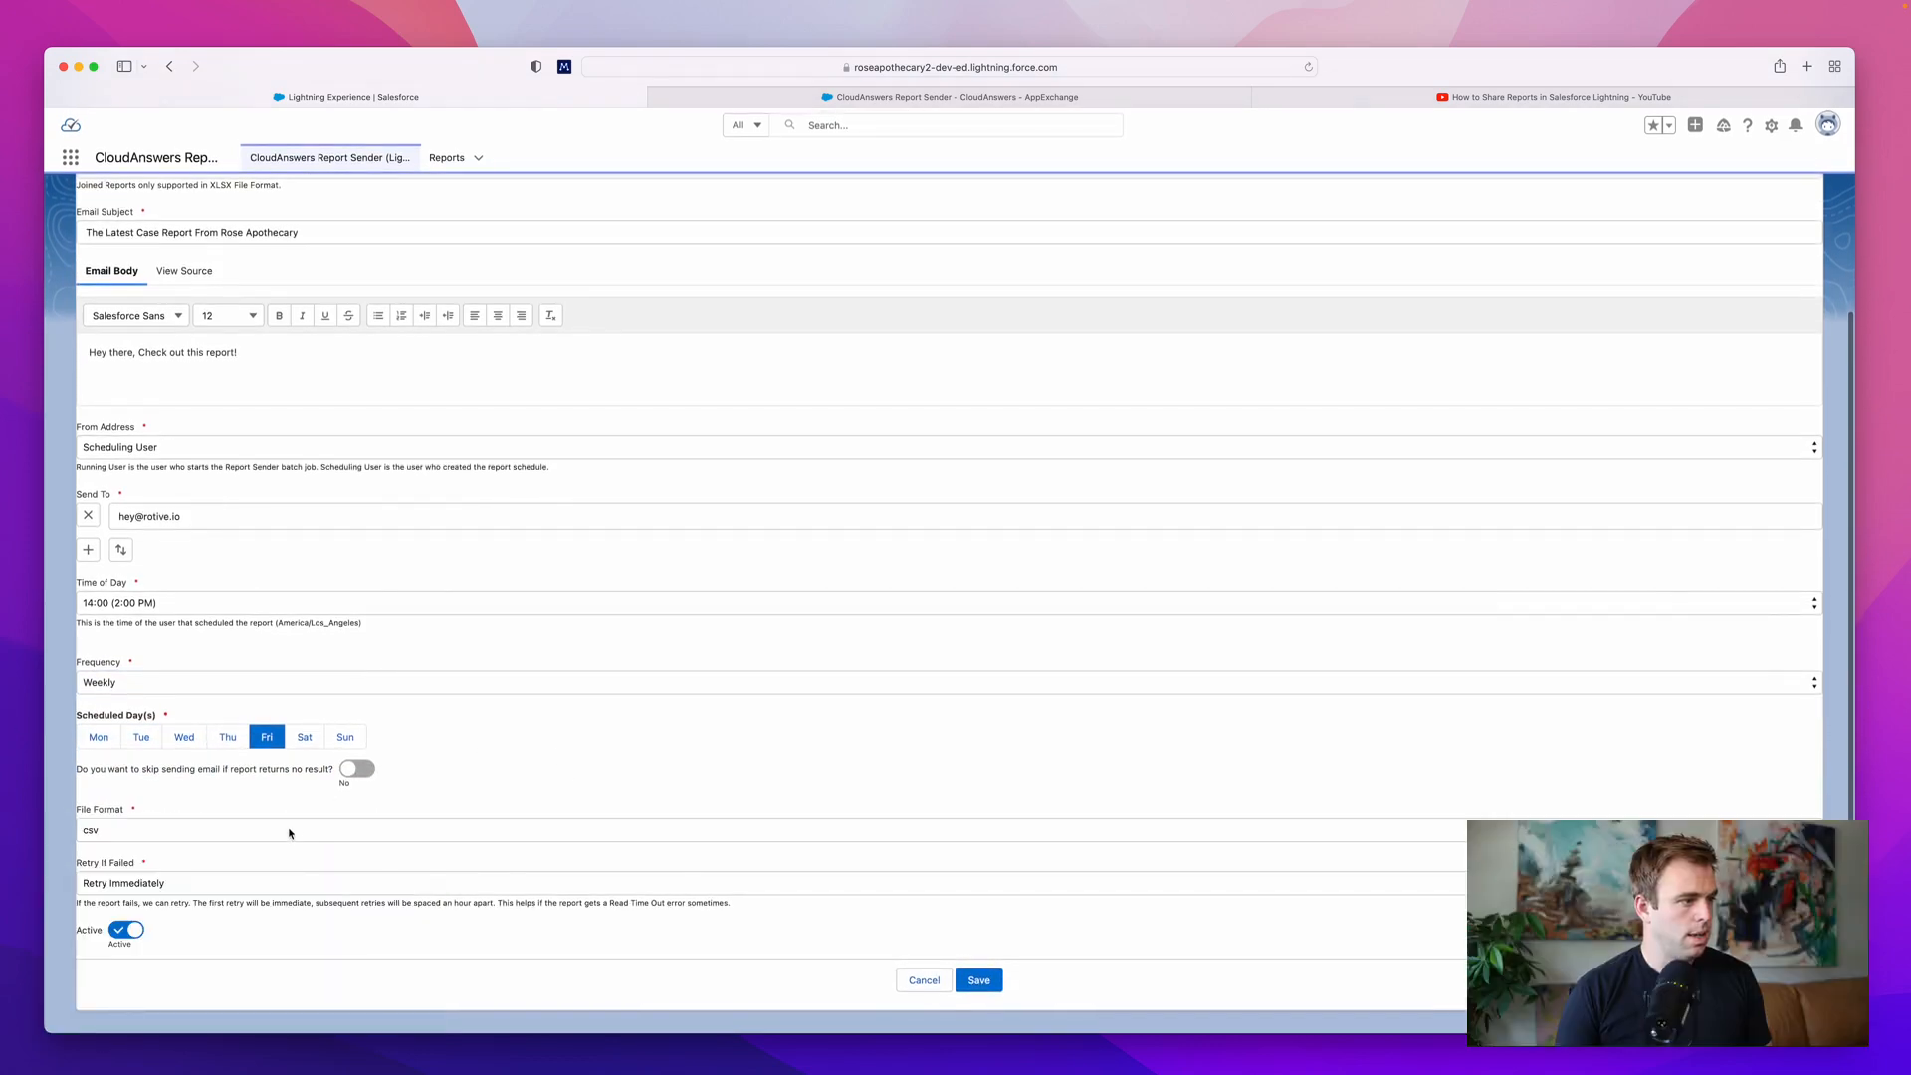
Keep csv as the attachment format and choose a retry-on-failure option.
{"action": "left_click", "coordinate": [292, 828]}
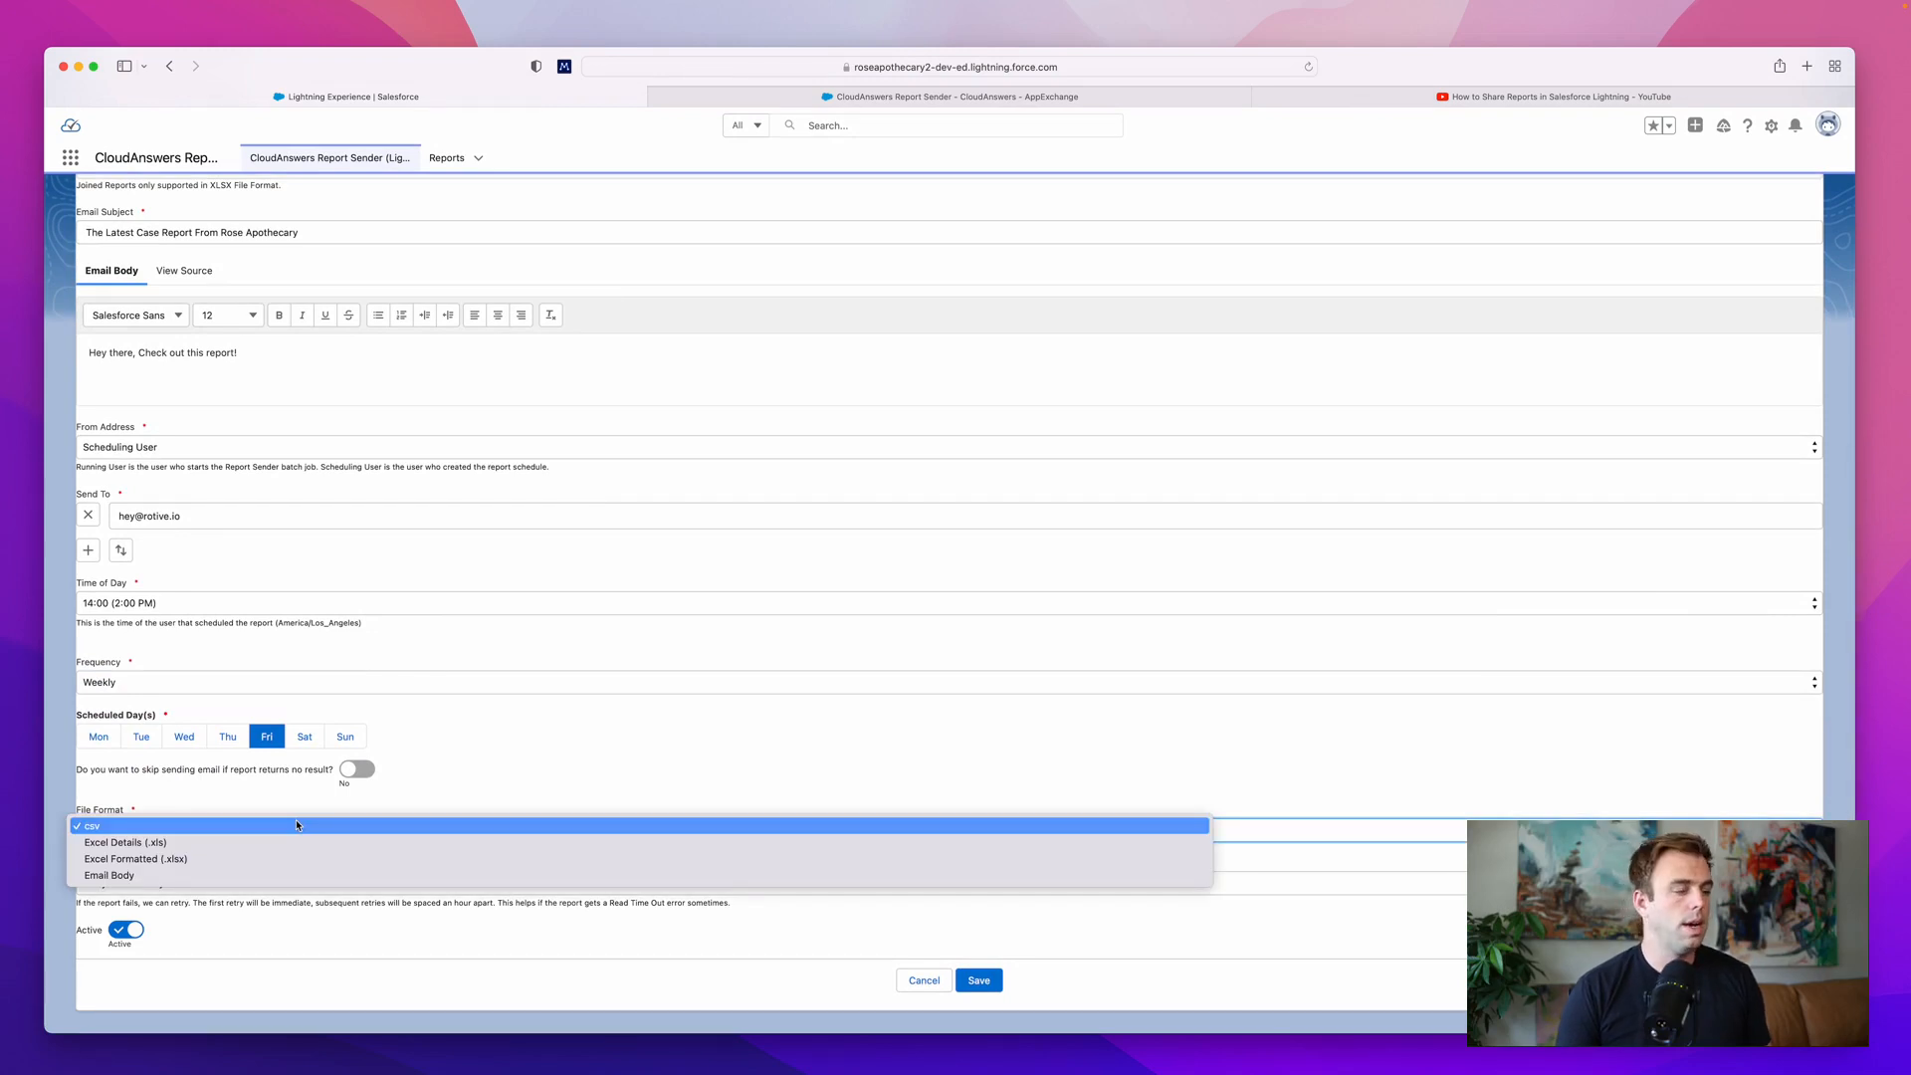
{"action": "left_click", "coordinate": [297, 824]}
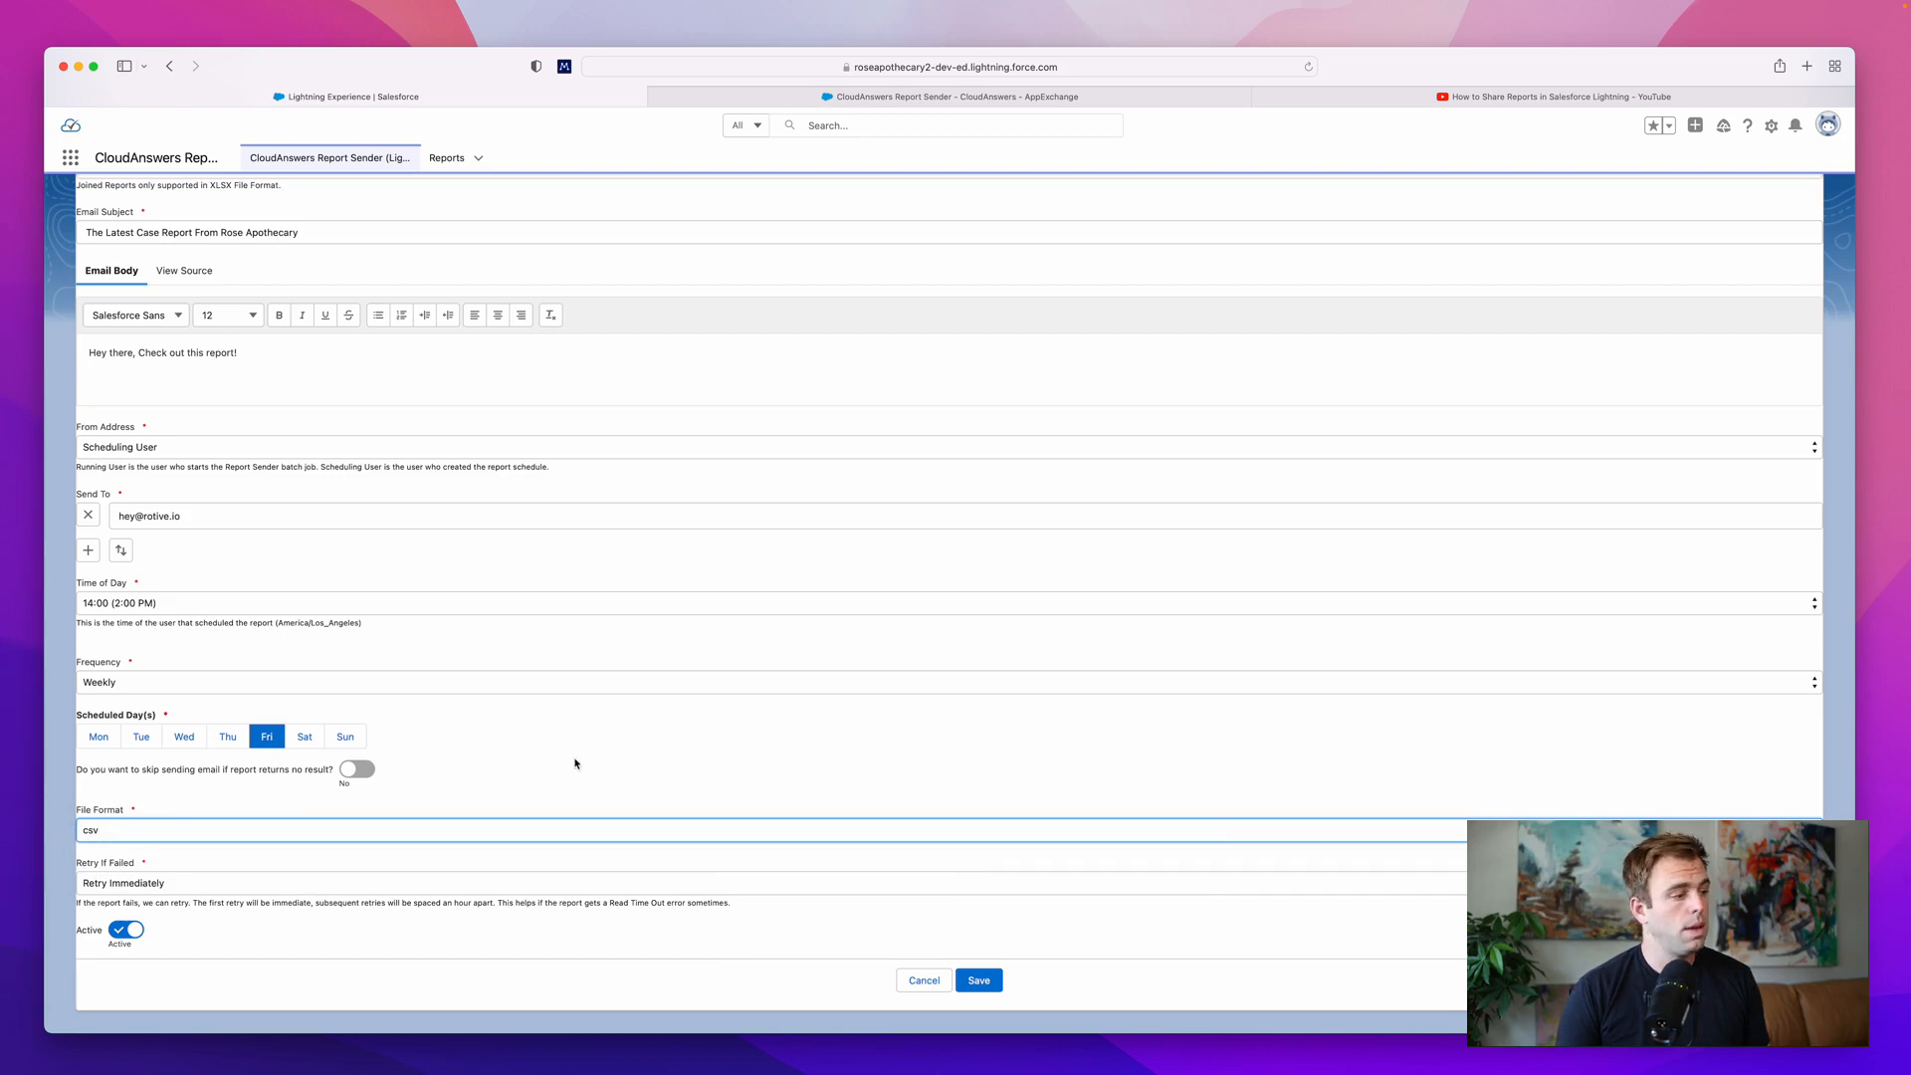
{"action": "left_click", "coordinate": [287, 883]}
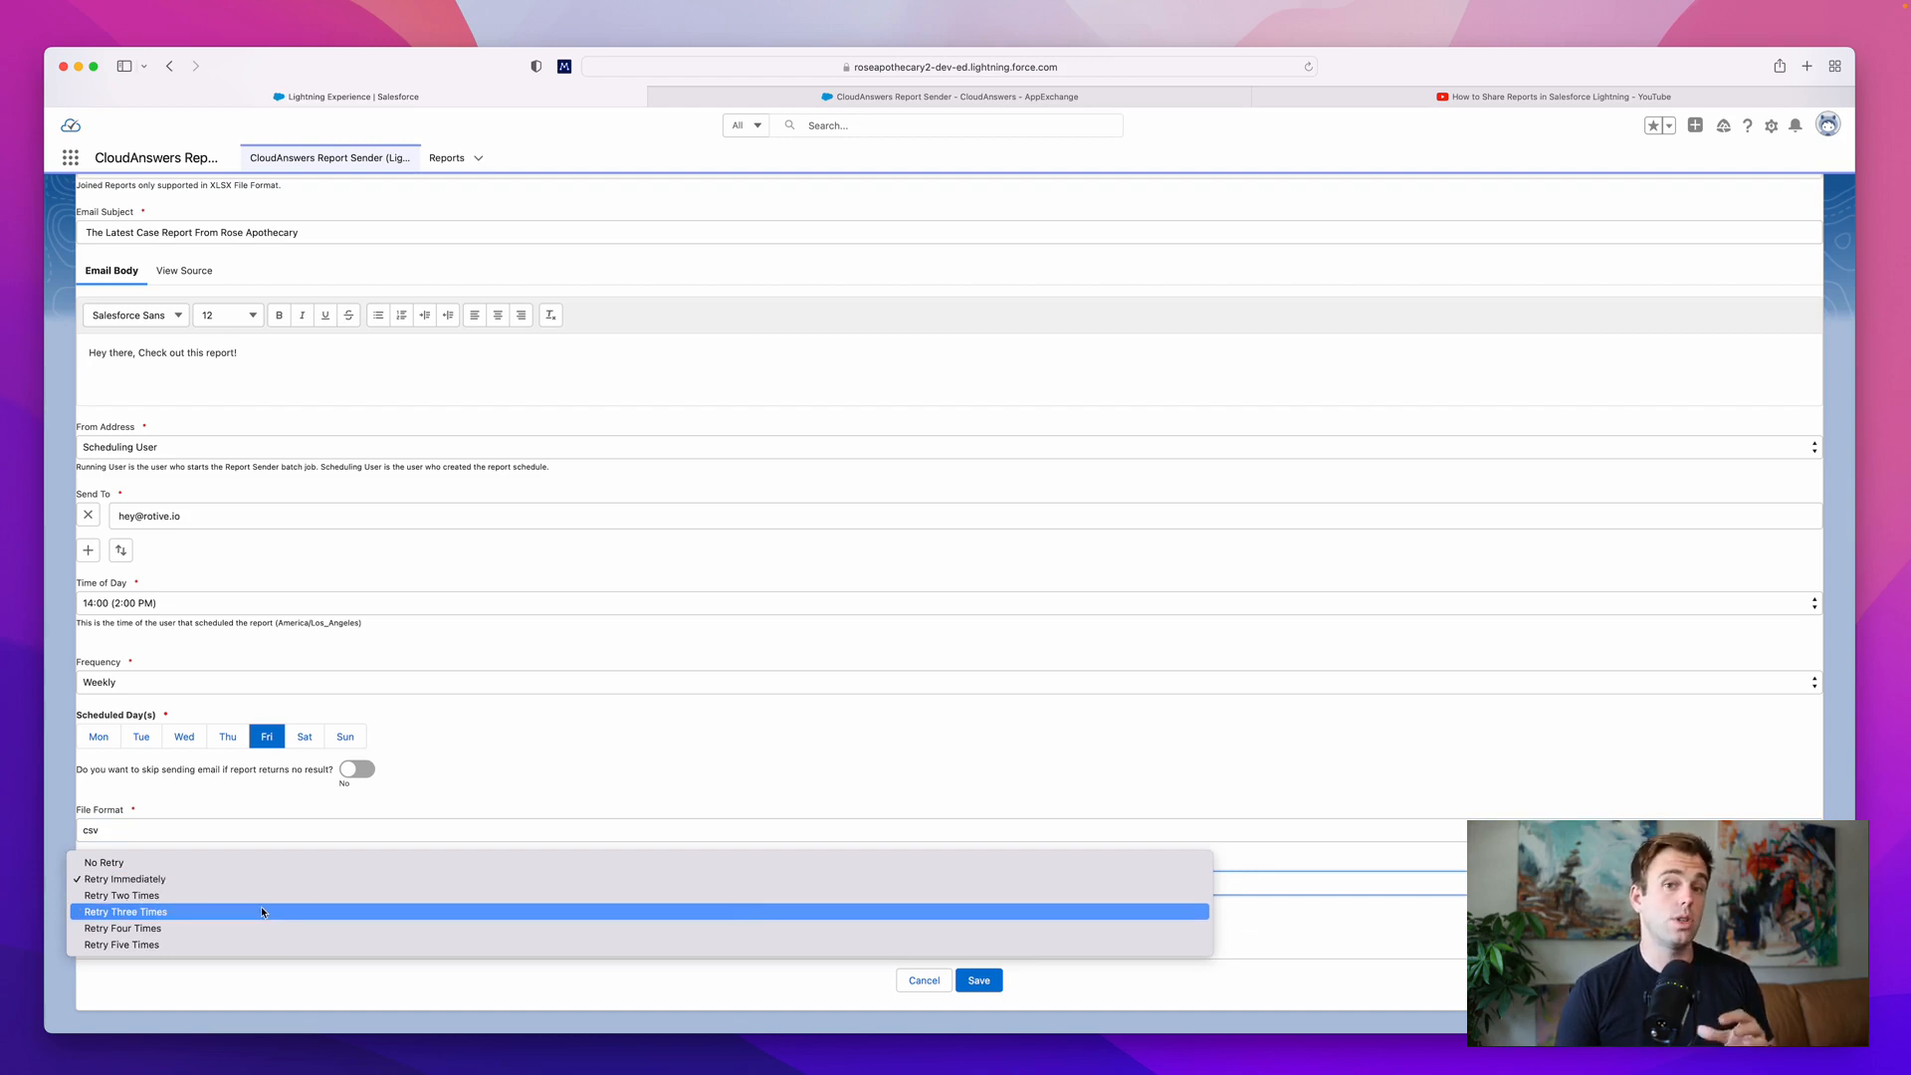
{"action": "left_click", "coordinate": [260, 895]}
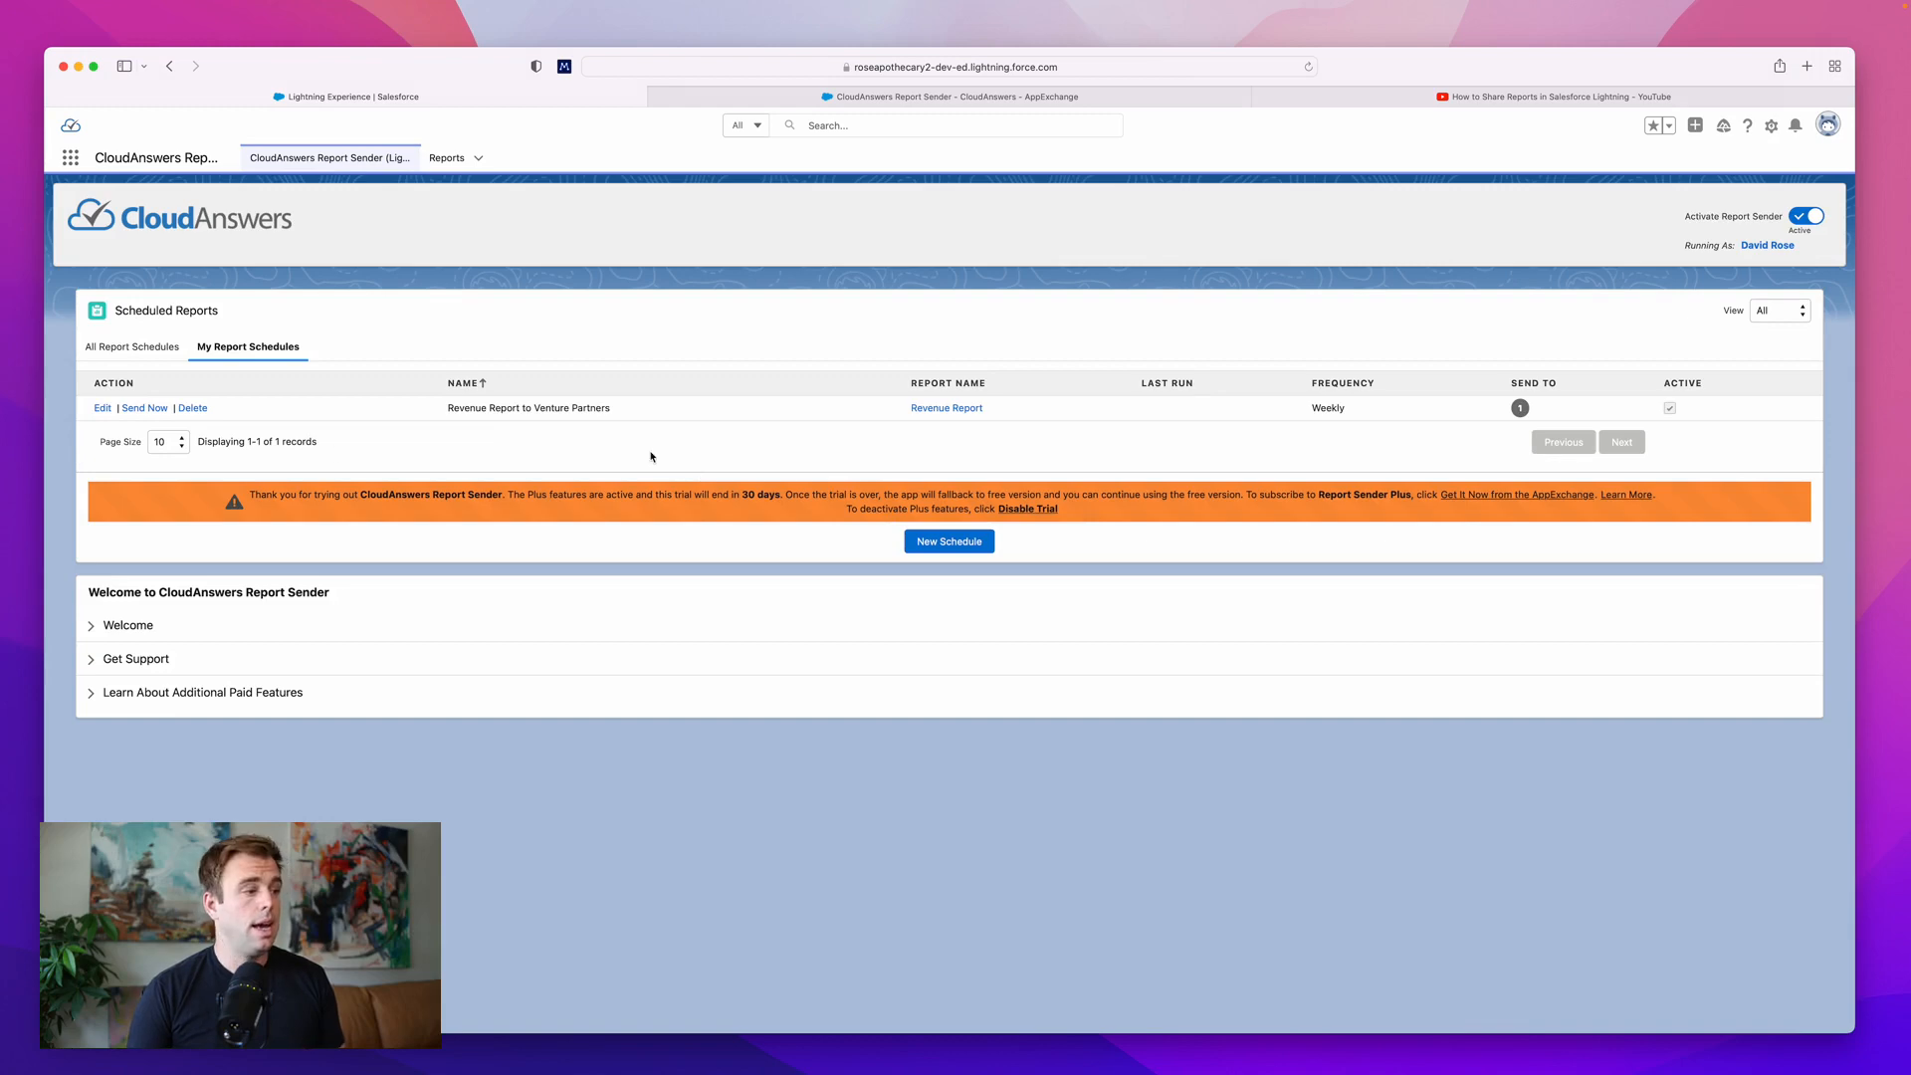
Bring the Gmail window forward and highlight the Rose Apothecary test email's subject, sender and body.
{"action": "key", "text": "ctrl+Up"}
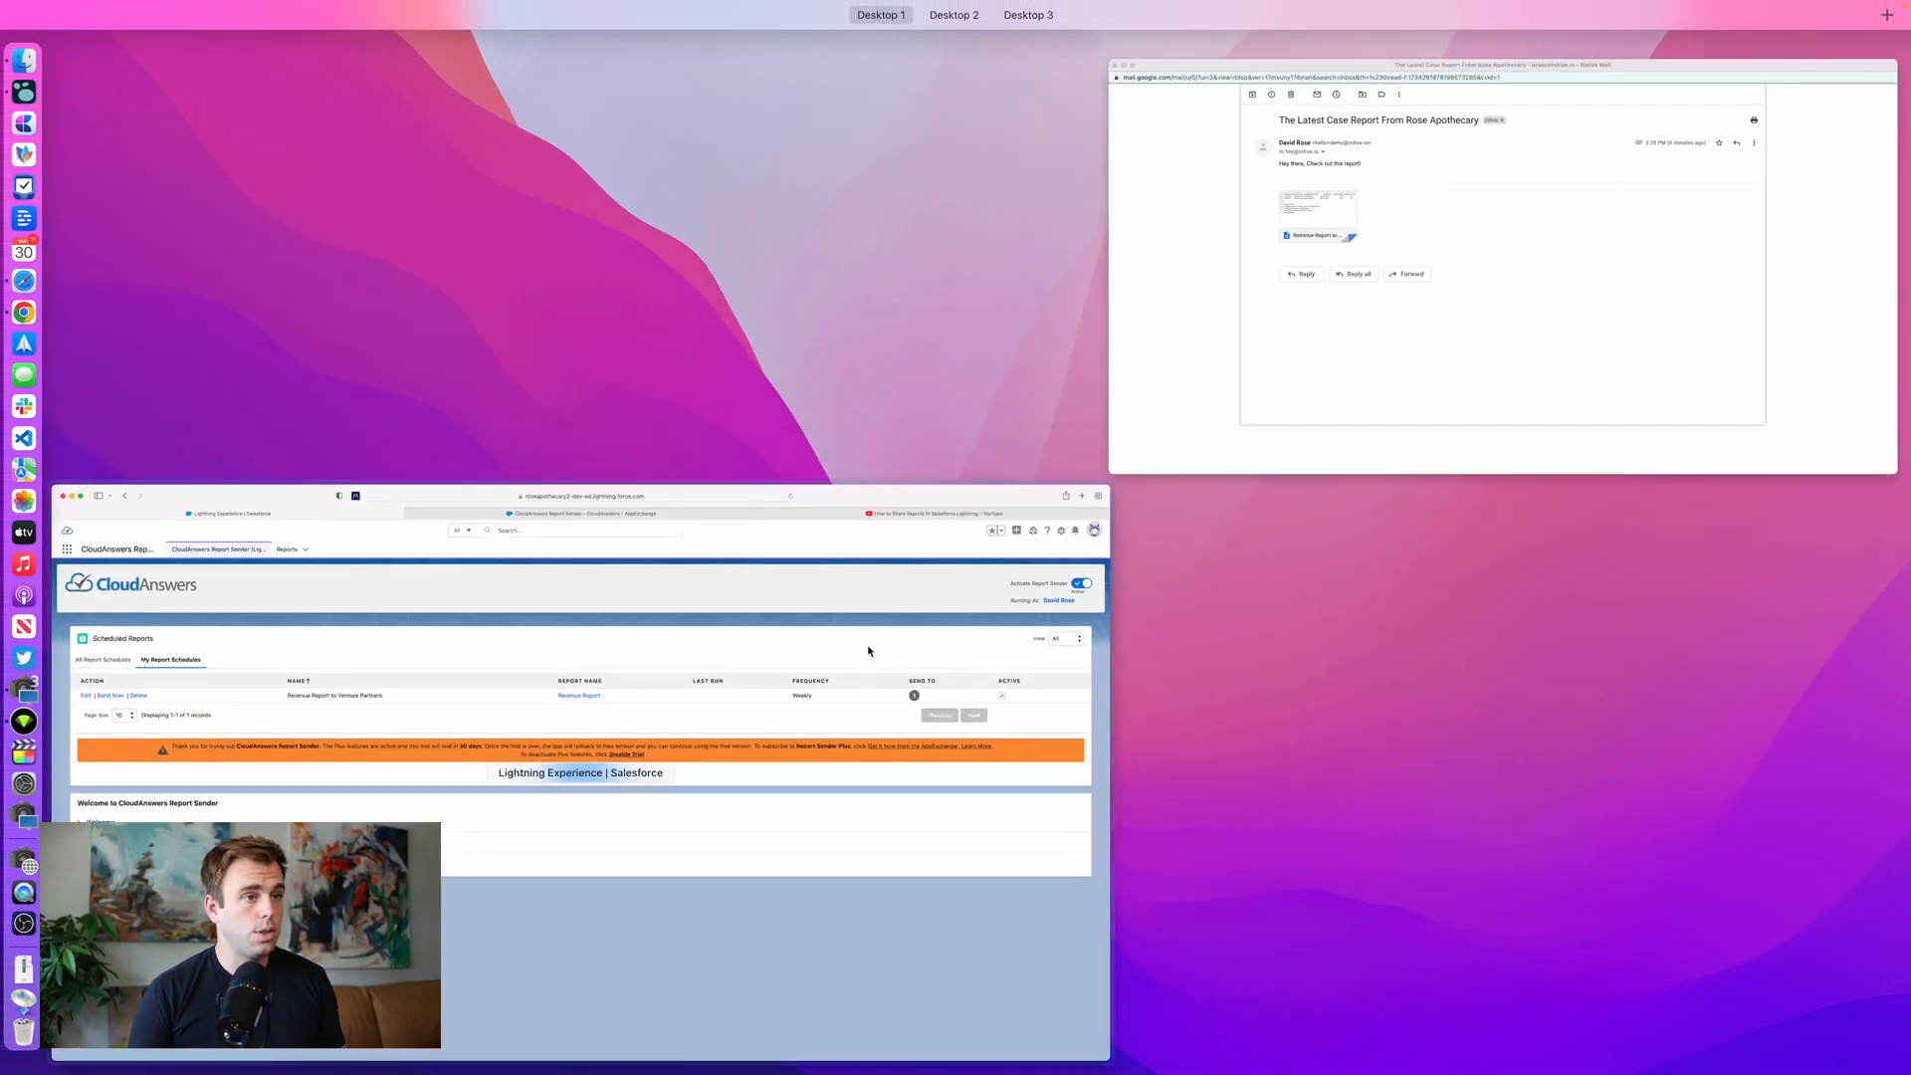
{"action": "left_click", "coordinate": [1268, 225]}
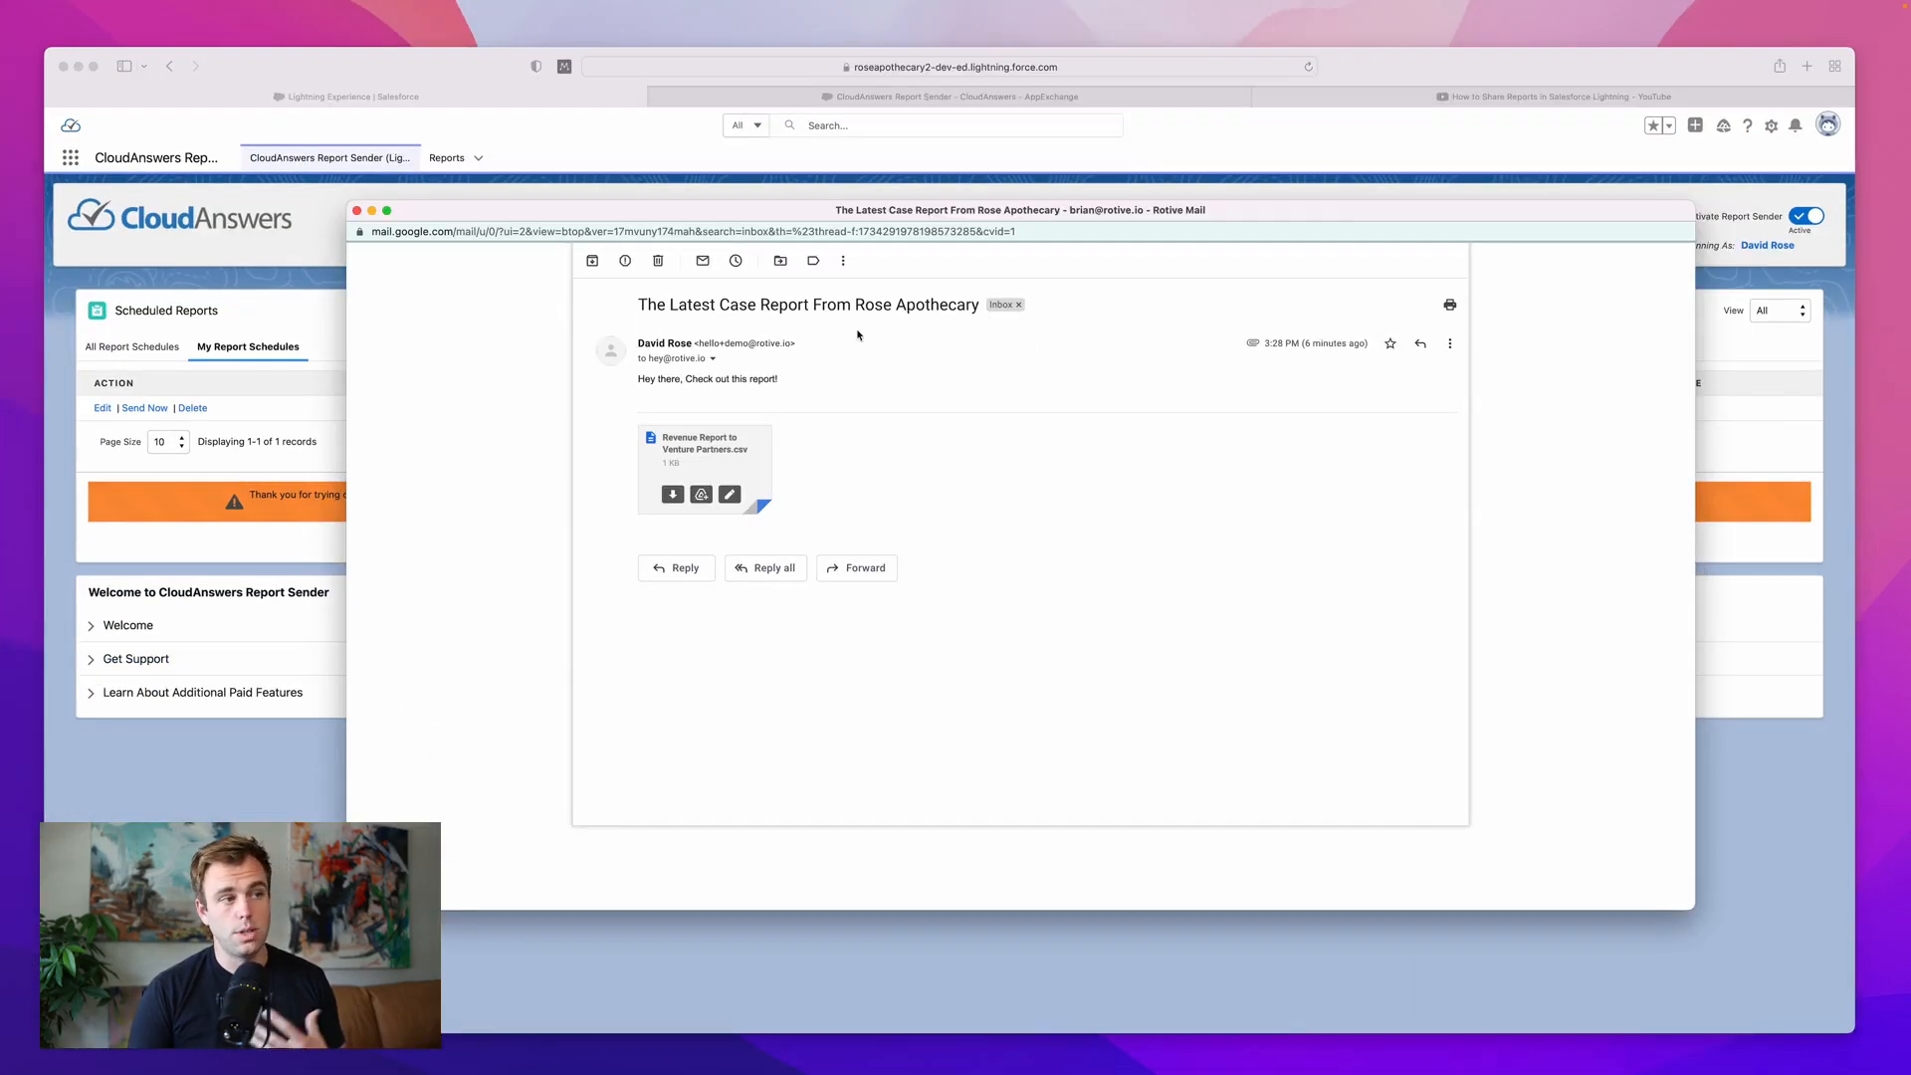
{"action": "left_click_drag", "start_coordinate": [647, 304], "coordinate": [1018, 305]}
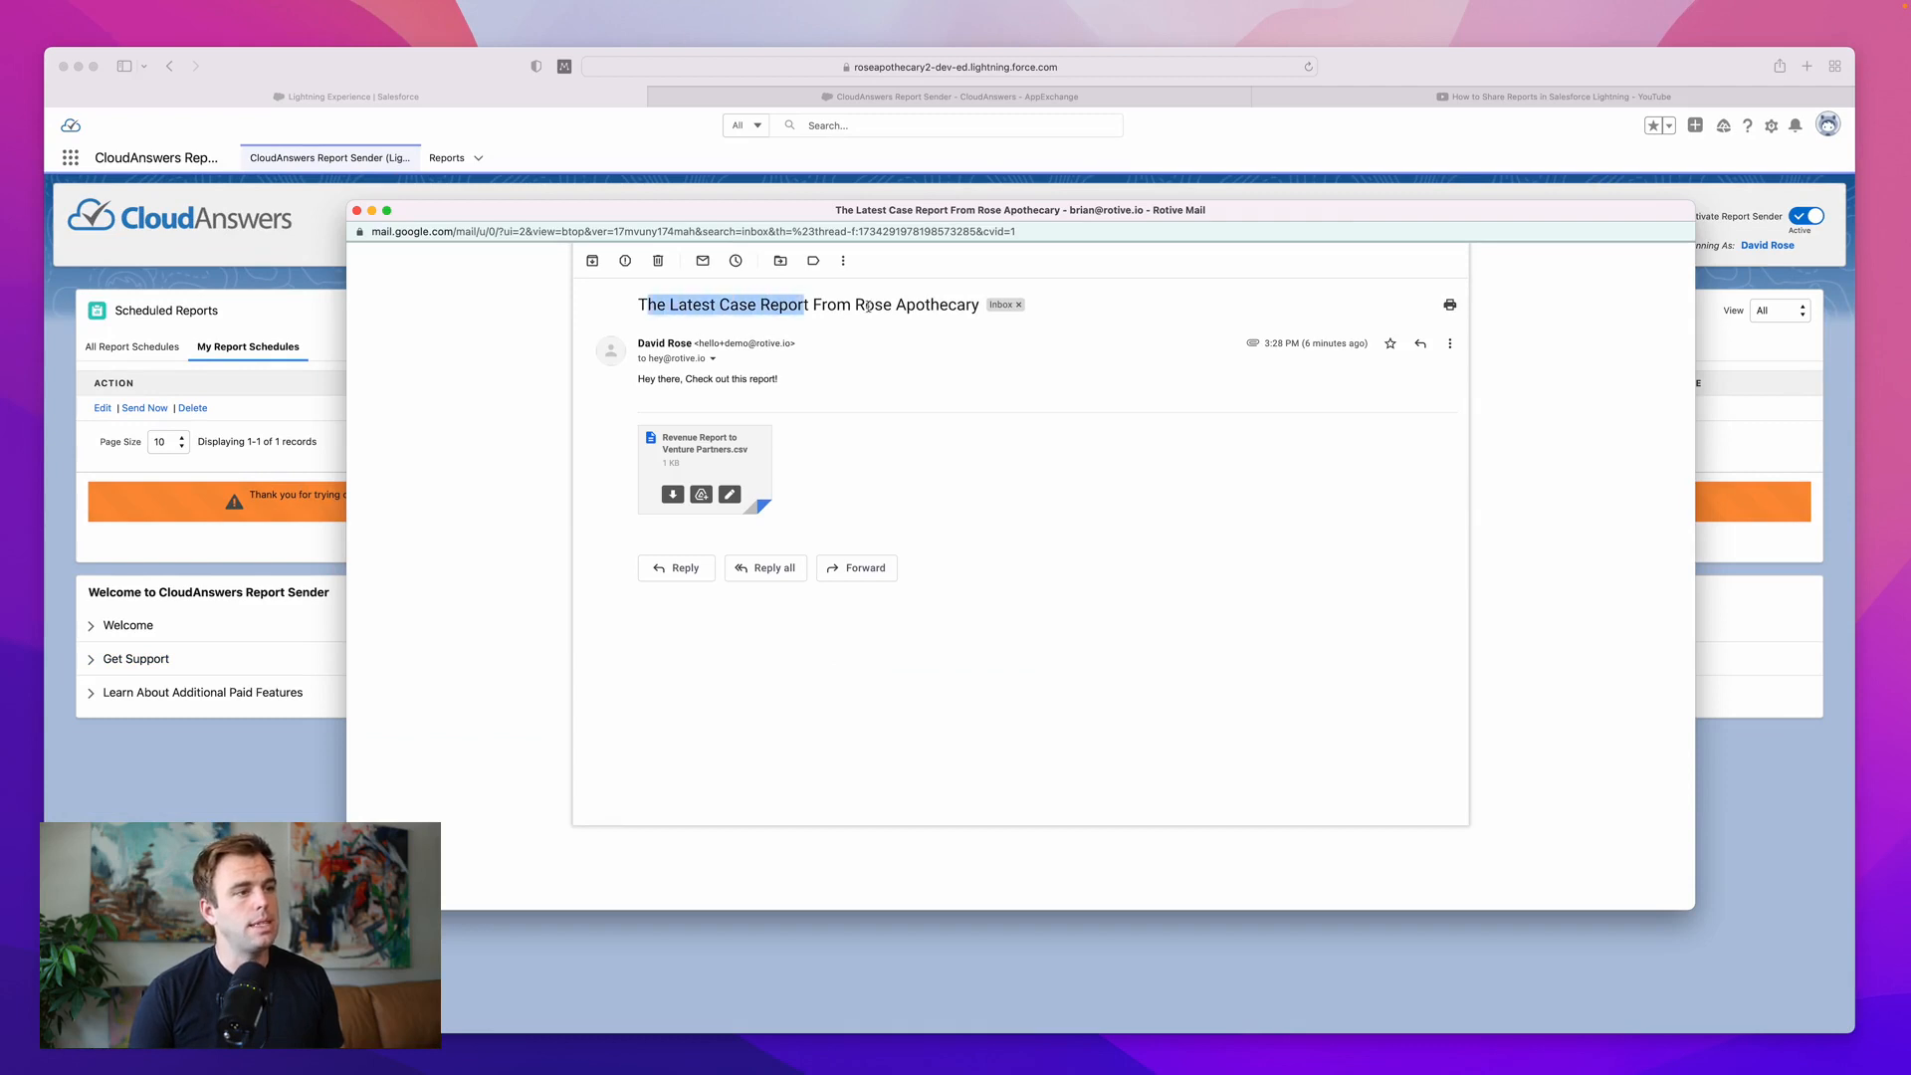
{"action": "left_click", "coordinate": [982, 464]}
{"action": "left_click_drag", "start_coordinate": [613, 346], "coordinate": [870, 435]}
Preview the Revenue Report to Venture Partners CSV attachment.
{"action": "left_click", "coordinate": [870, 434]}
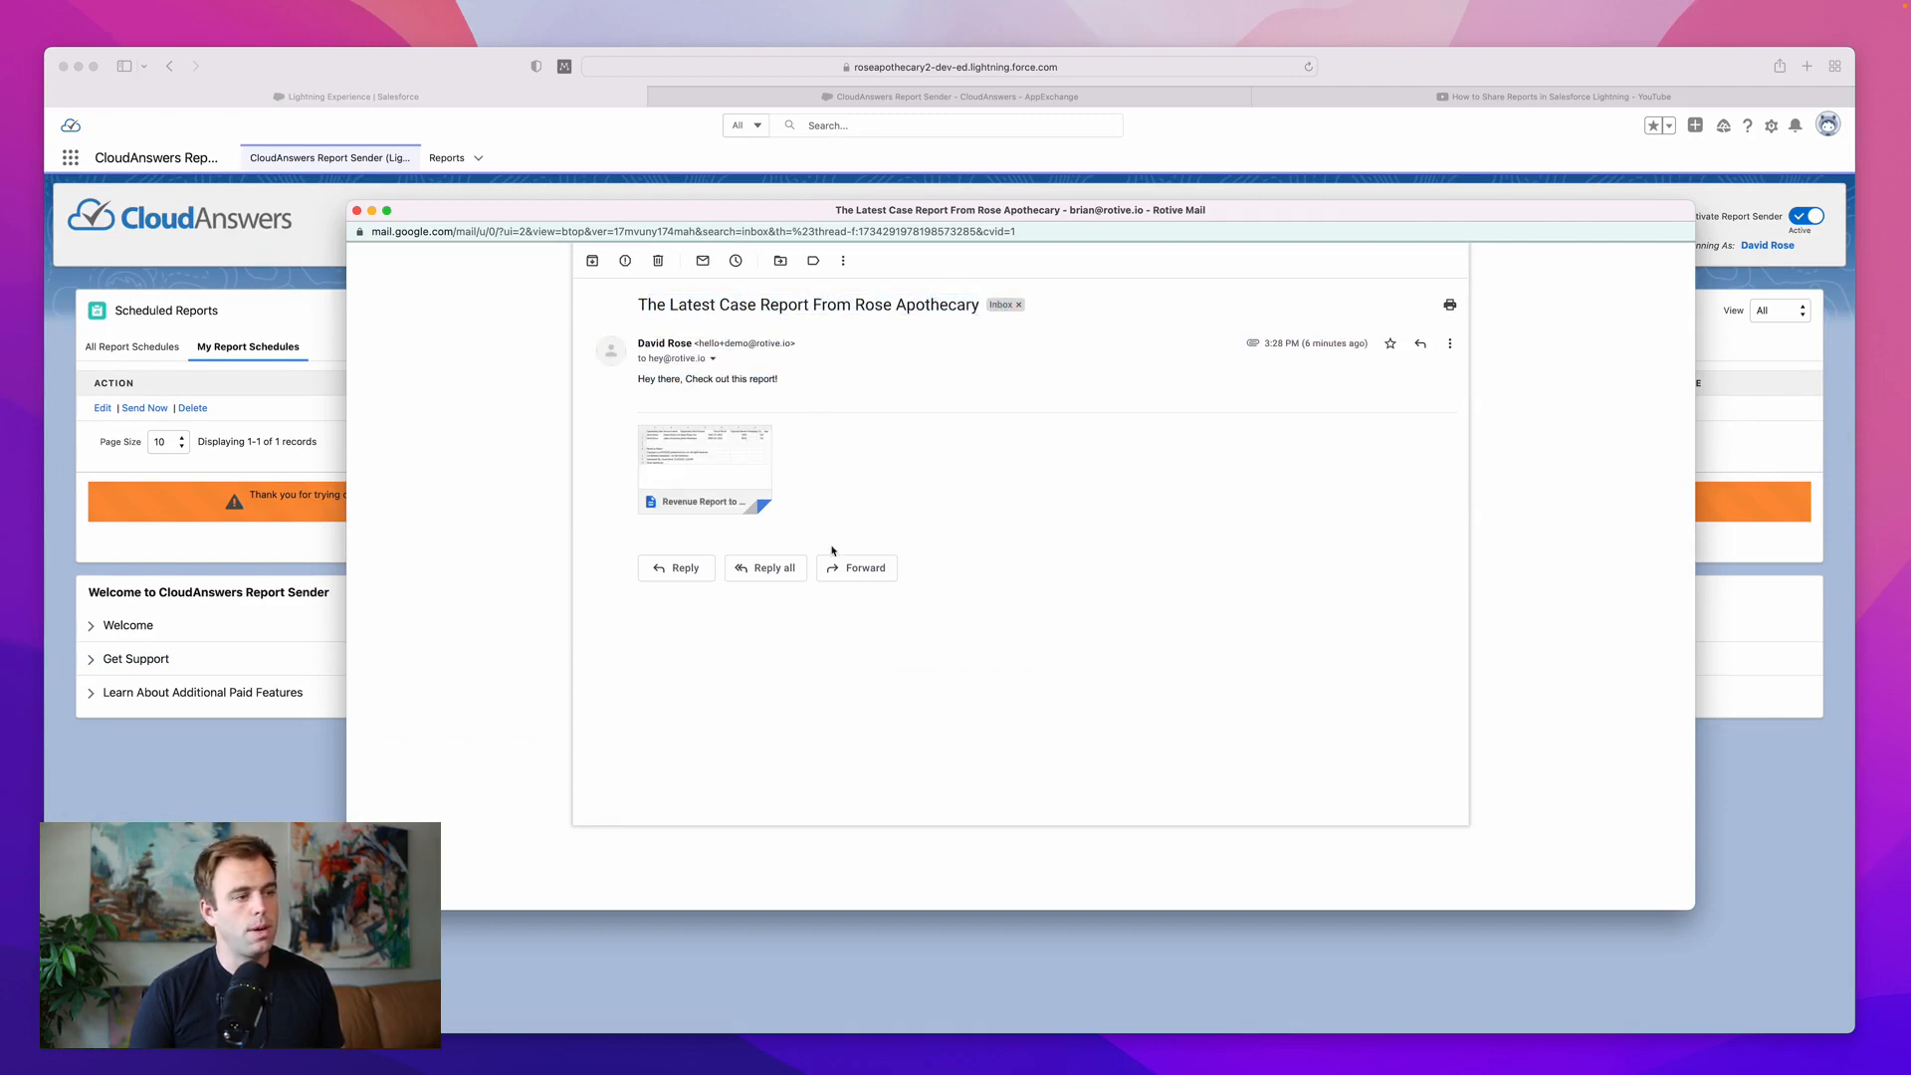
{"action": "left_click", "coordinate": [705, 456]}
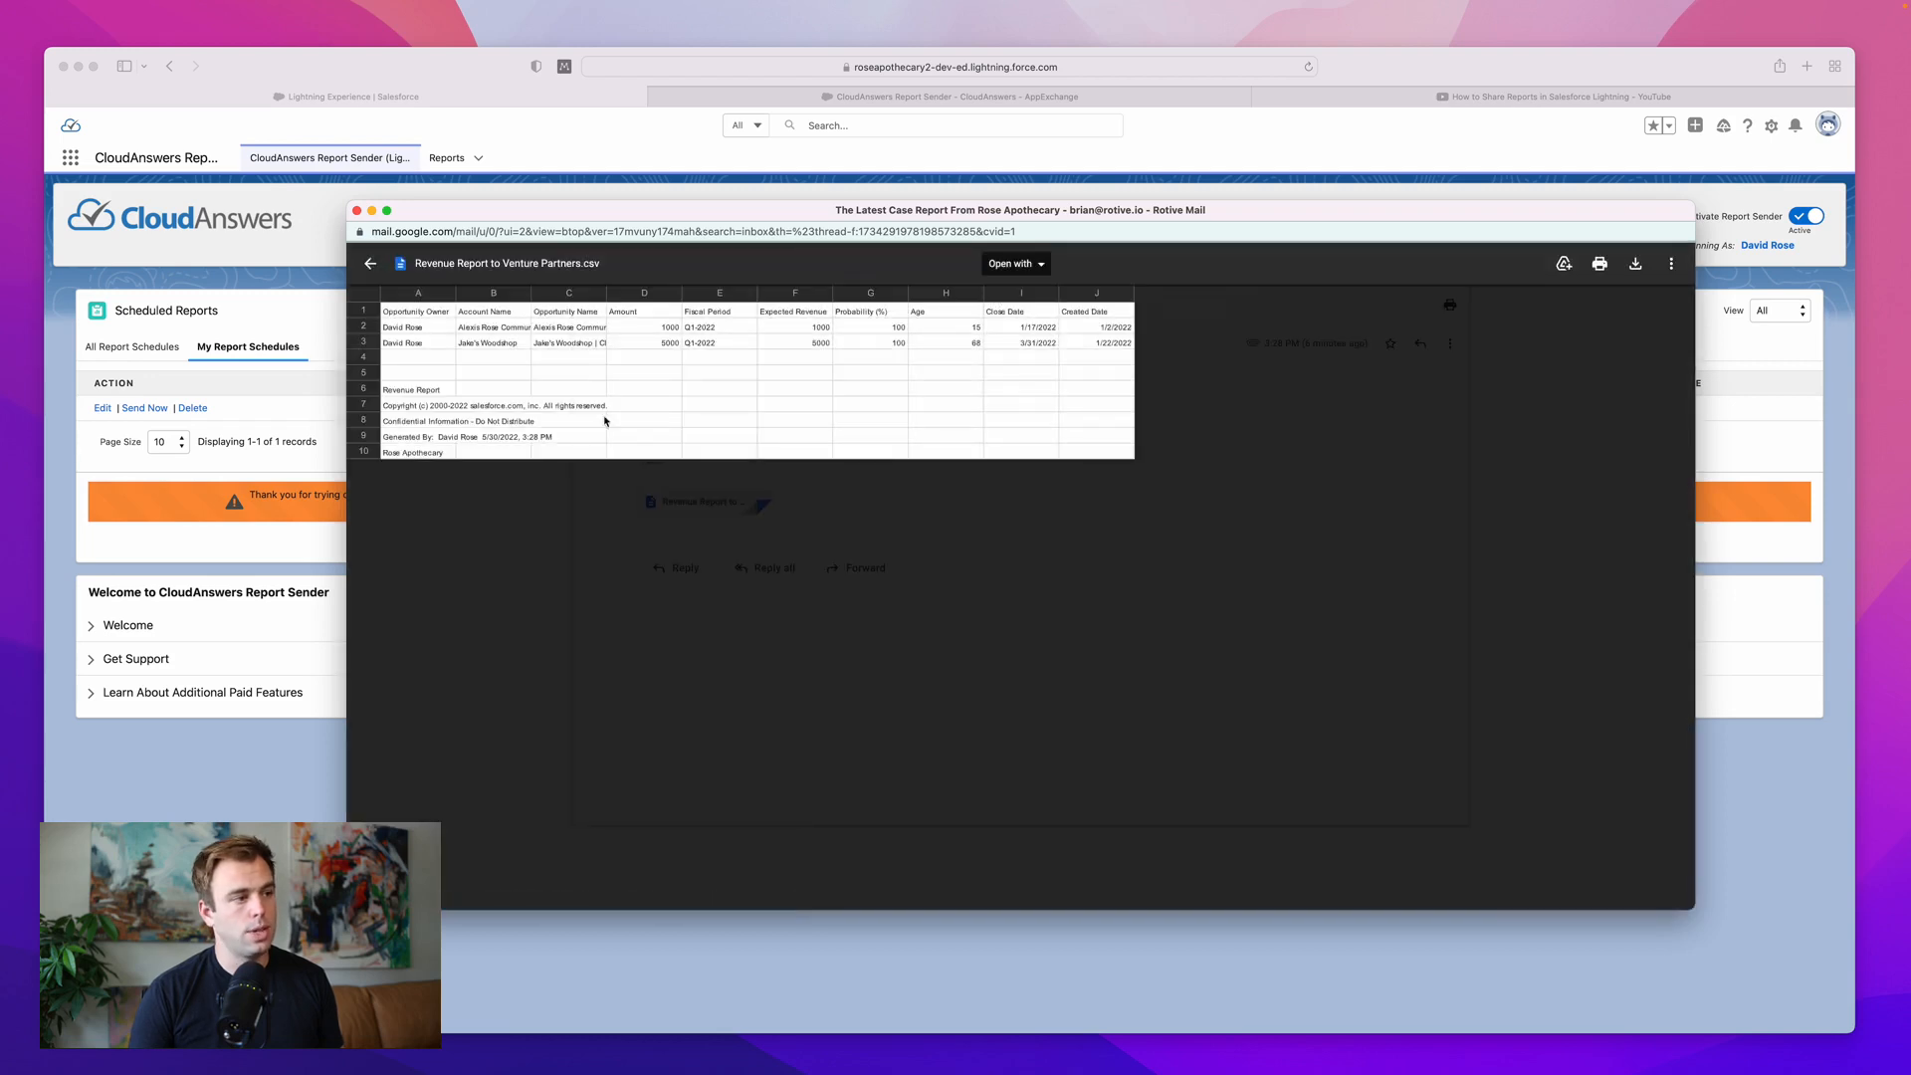